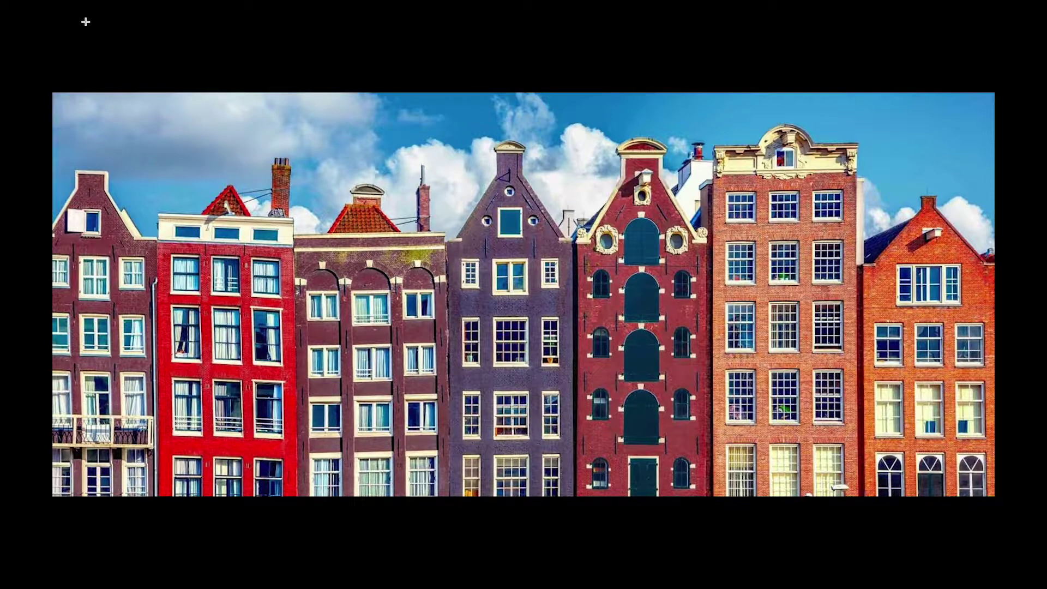
Close the Amsterdam roof.jpg preview and the AMSTERDAM ASSETS folder window, then switch to Illustrator
mouse_move(112, 5)
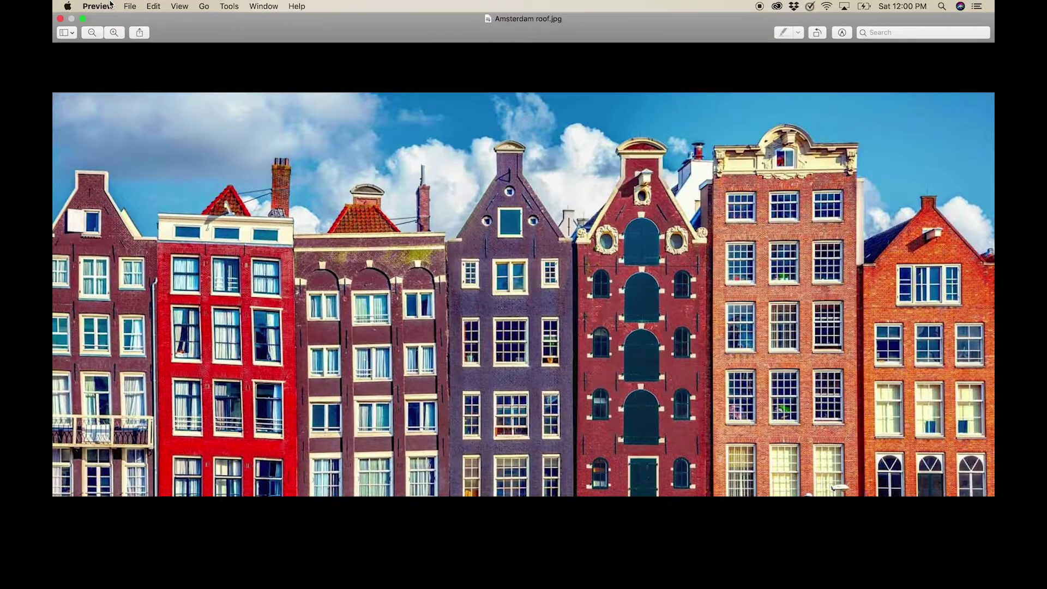
click(82, 19)
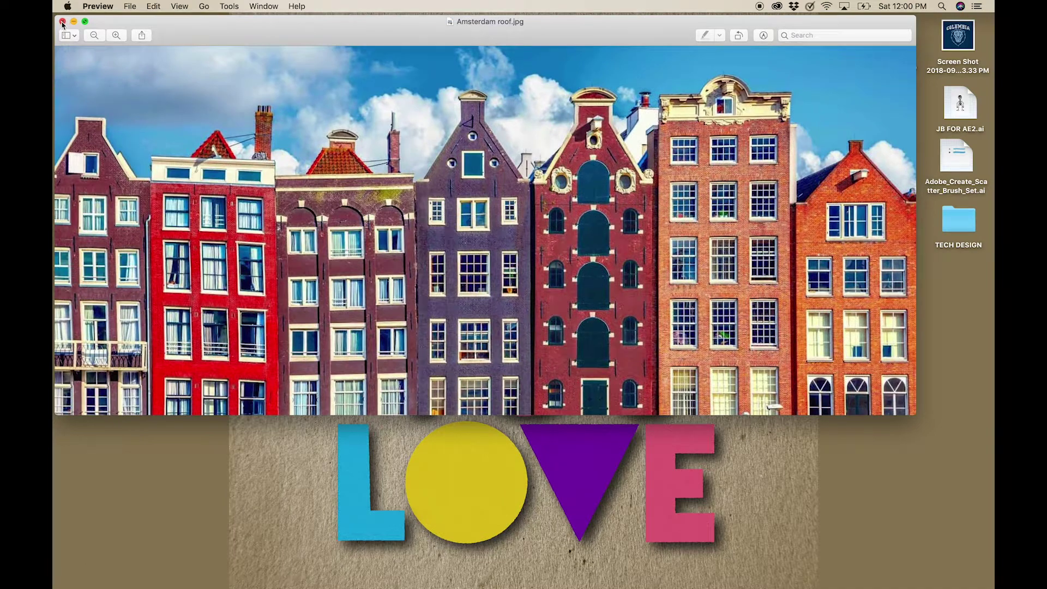
key(cmd+w)
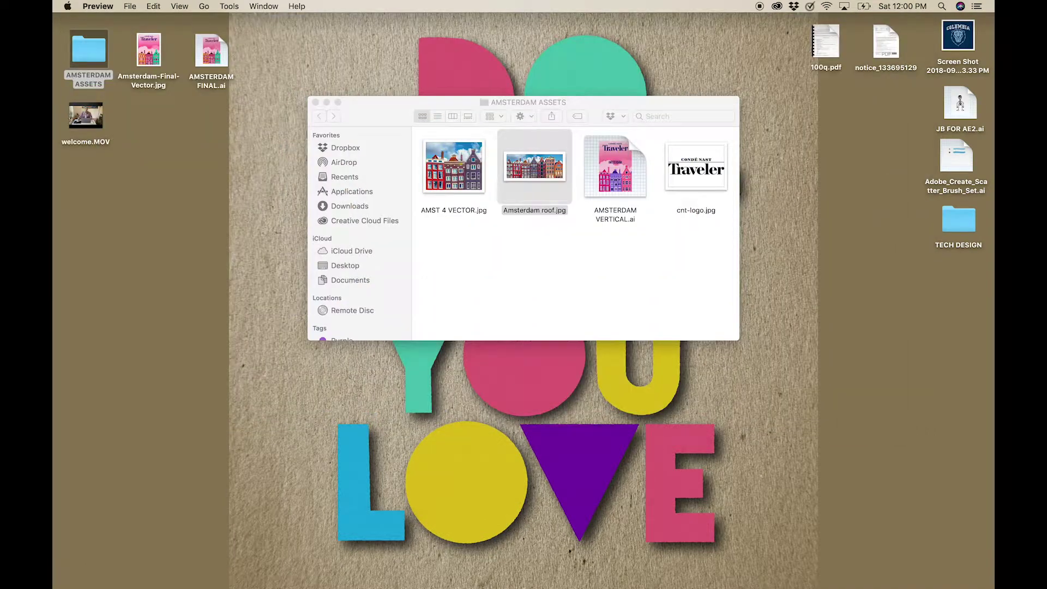
click(315, 103)
mouse_move(497, 573)
click(661, 571)
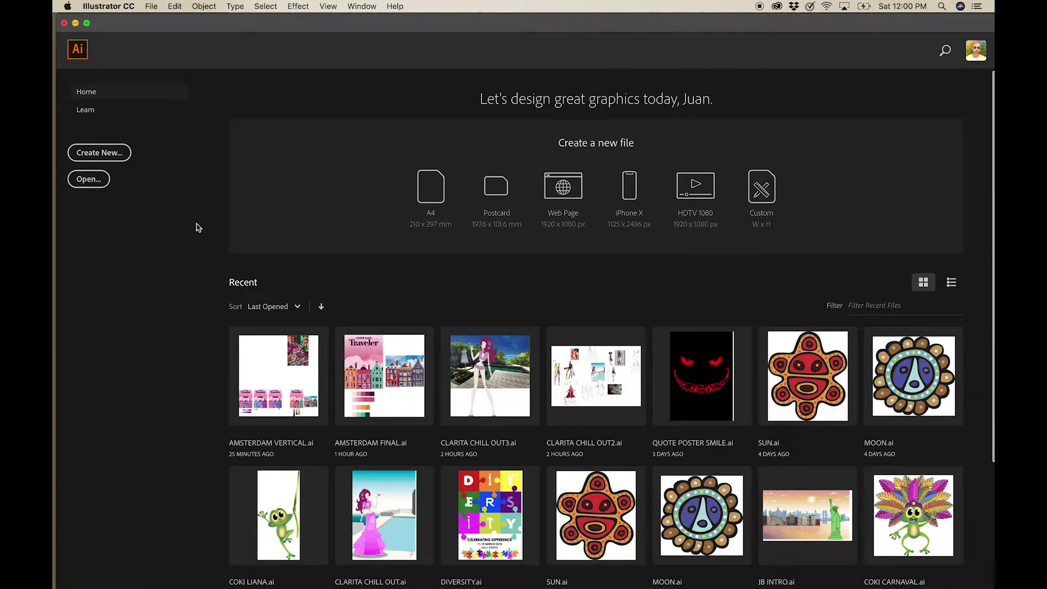
Create a new portrait A4 document of 595.276 x 841.89 px with one artboard
key(cmd+n)
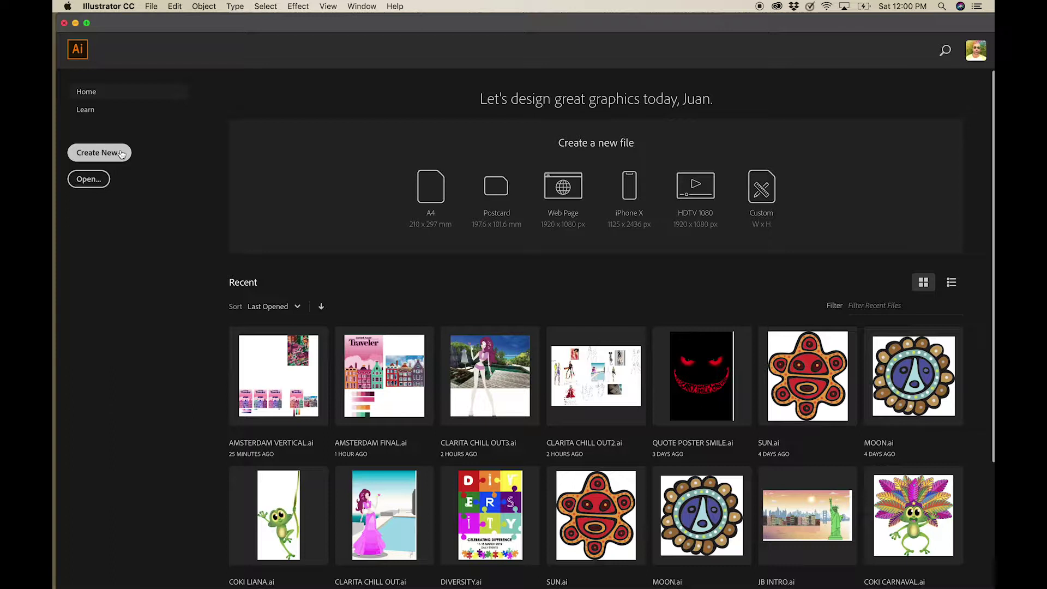
click(155, 7)
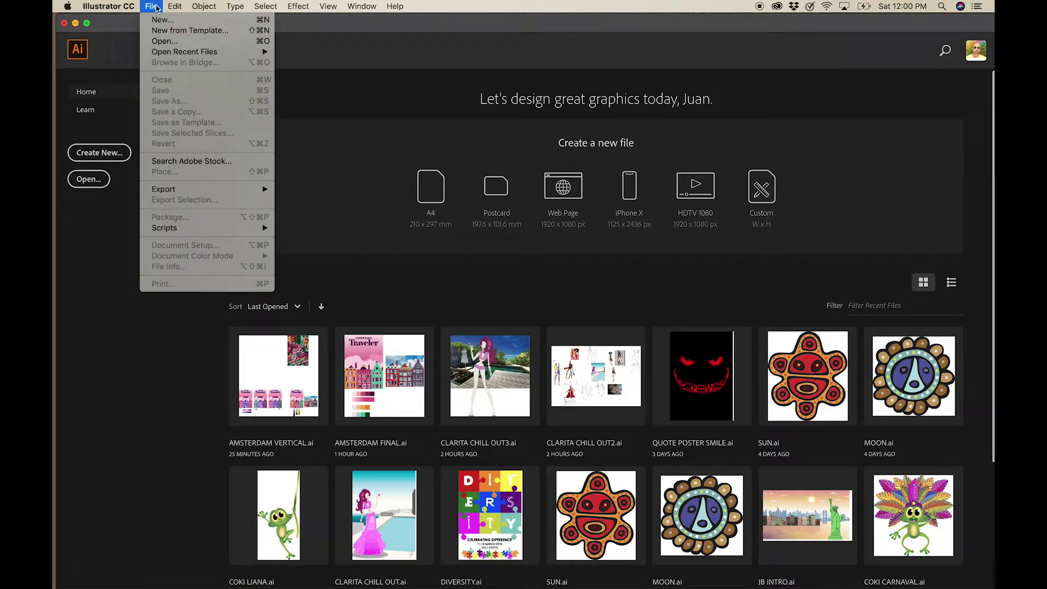
click(154, 22)
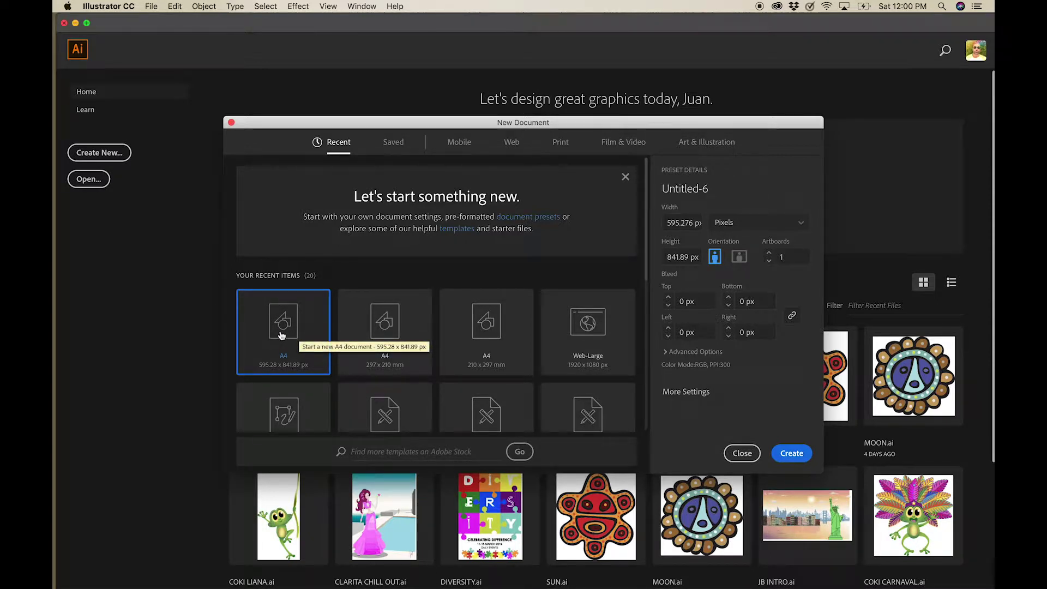
click(789, 455)
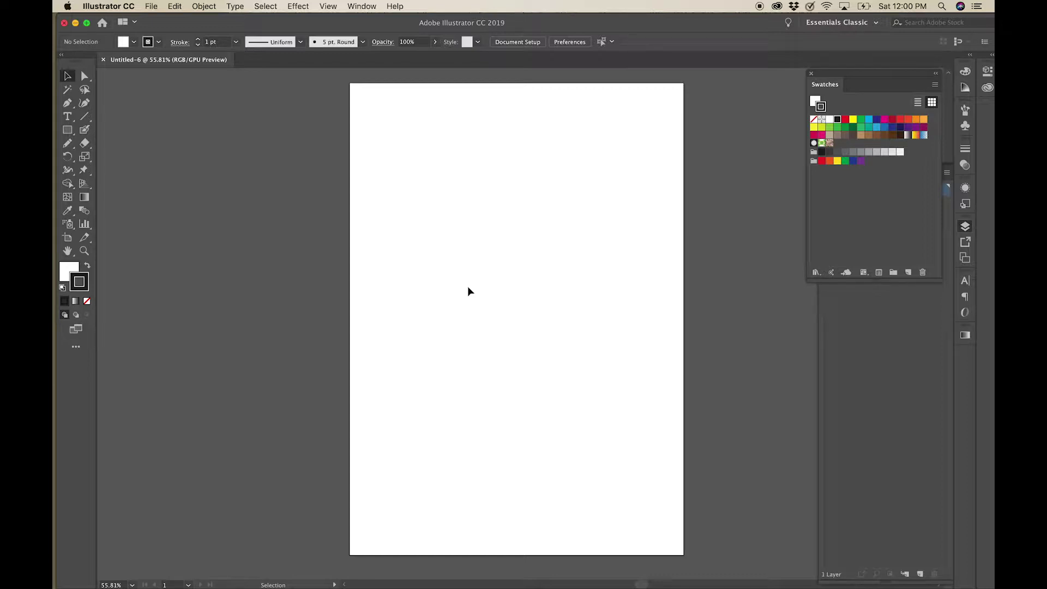
Choose AMST 4 VECTOR.jpg from the desktop's AMSTERDAM ASSETS folder for placing in the document
key(super+shift+p)
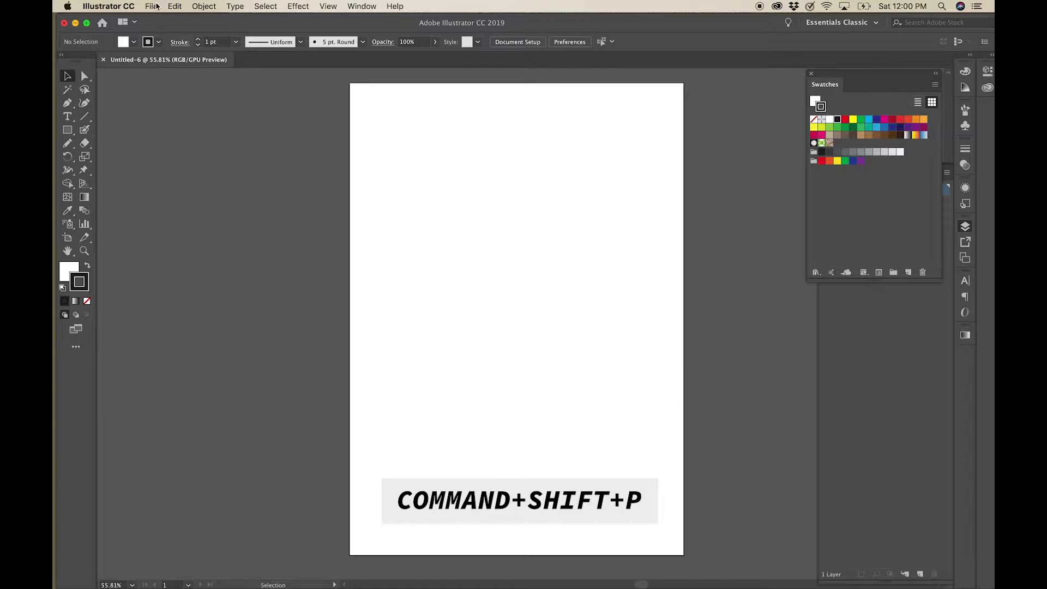
click(154, 6)
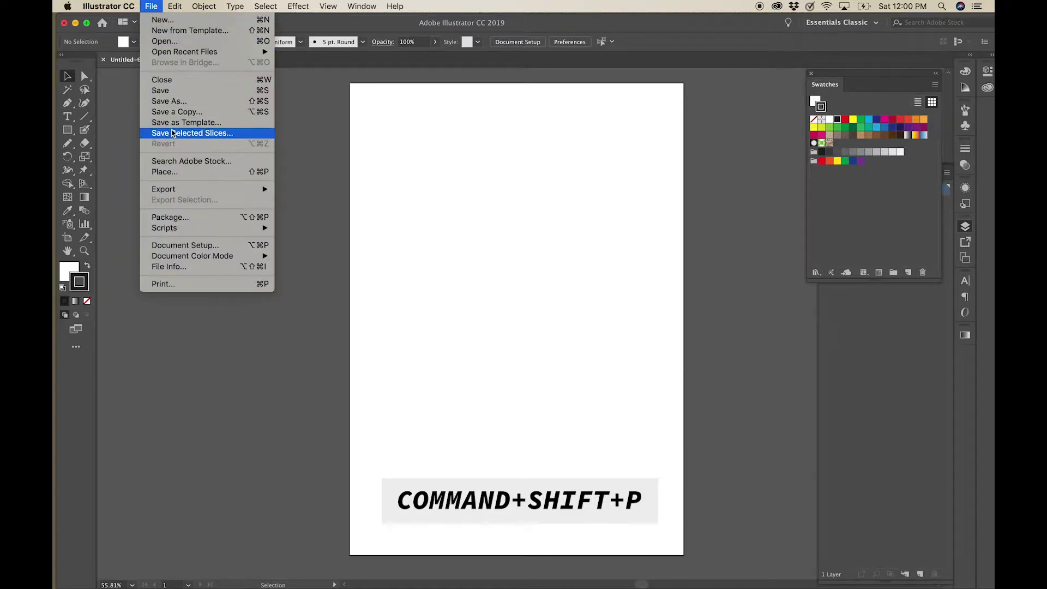
click(165, 172)
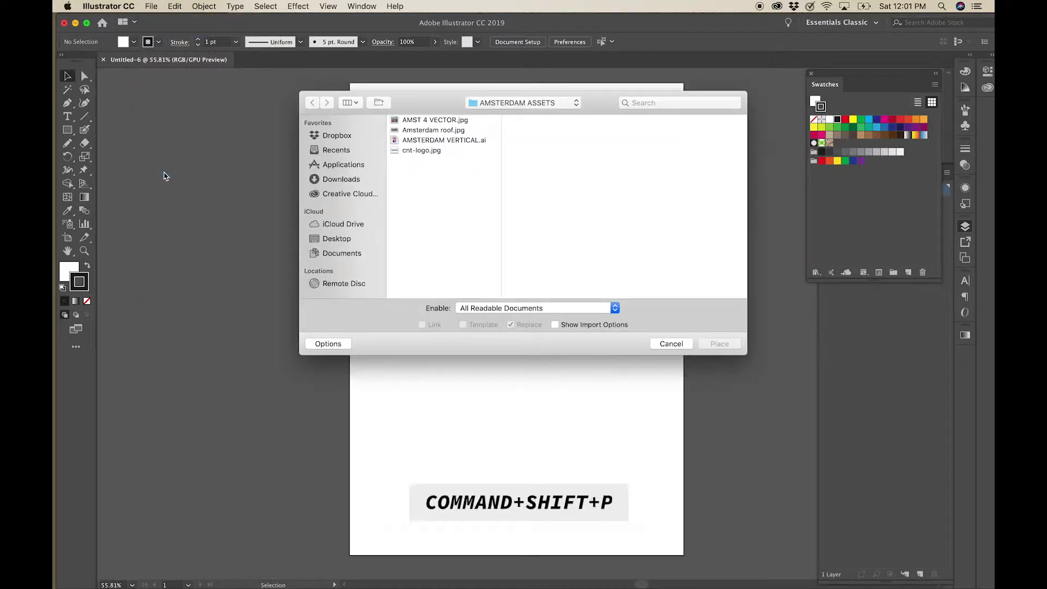
click(337, 241)
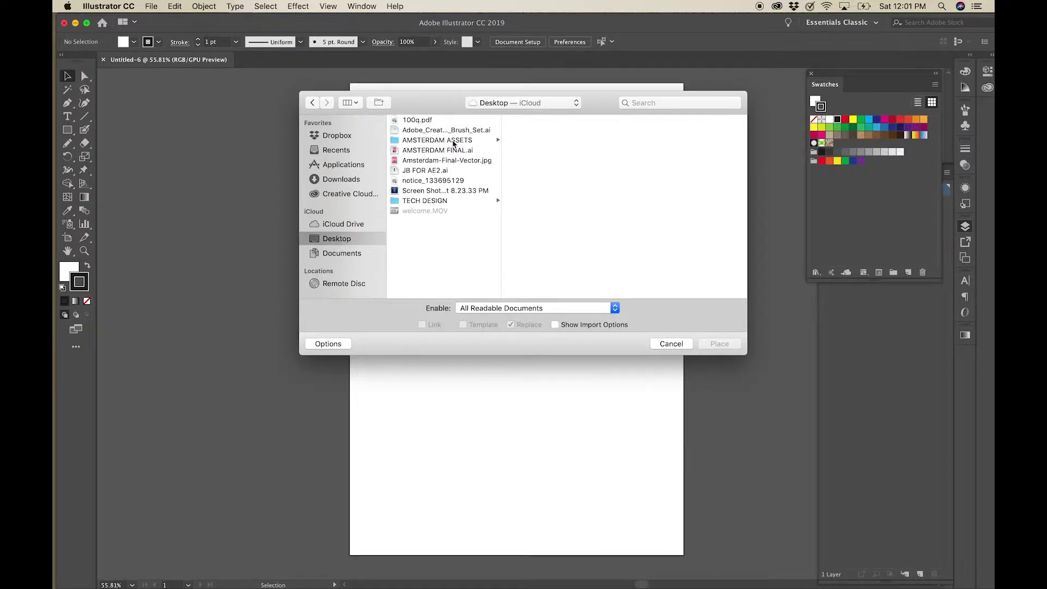
click(454, 142)
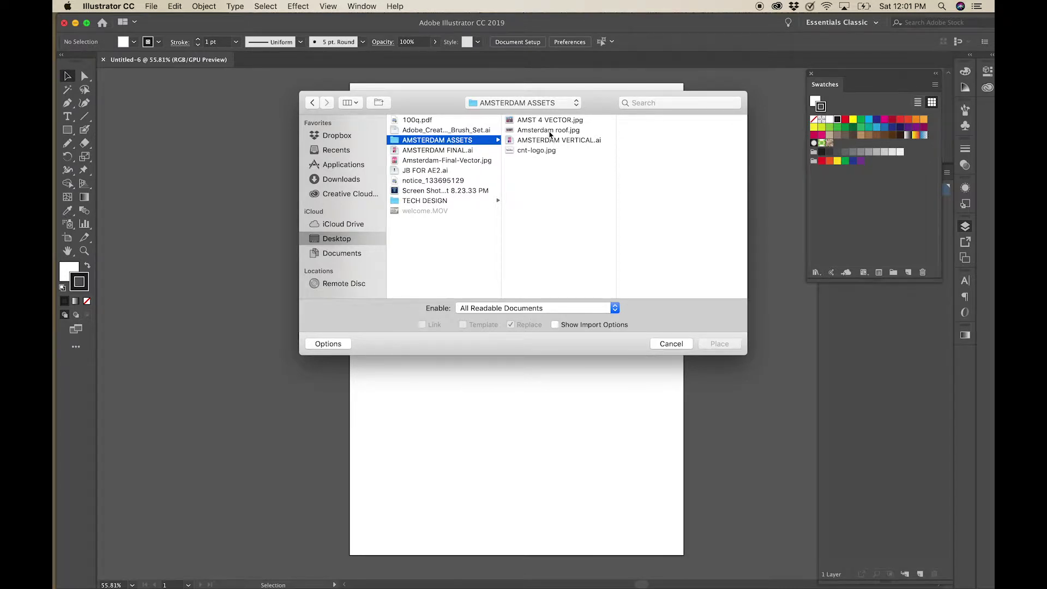
click(549, 133)
click(548, 121)
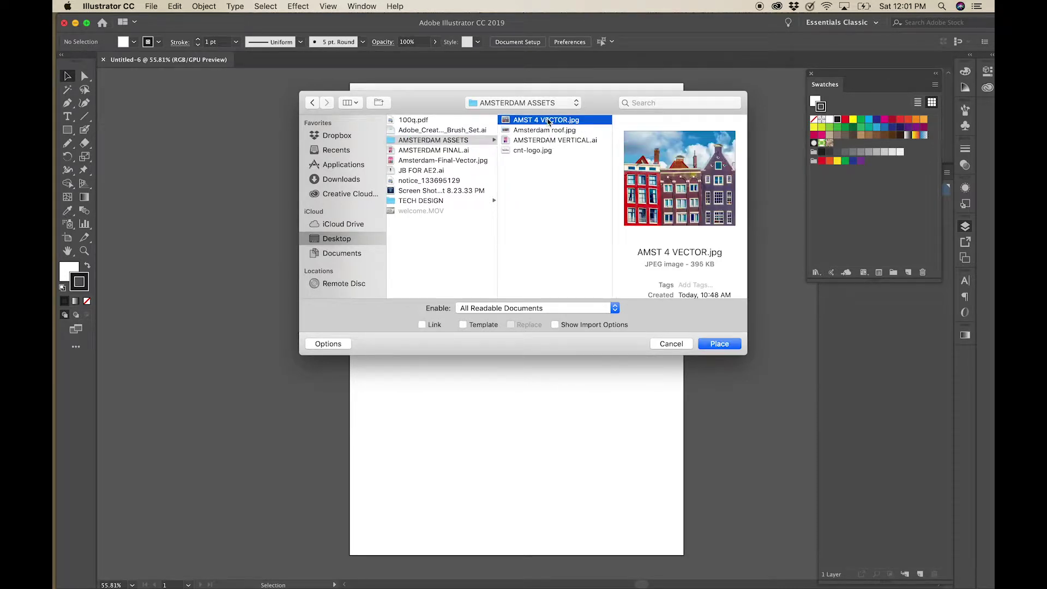
click(718, 343)
Place the photo across the artboard's full width, about 595 x 507 px, and move it straight down to the artboard's bottom edge
drag(350, 203, 684, 516)
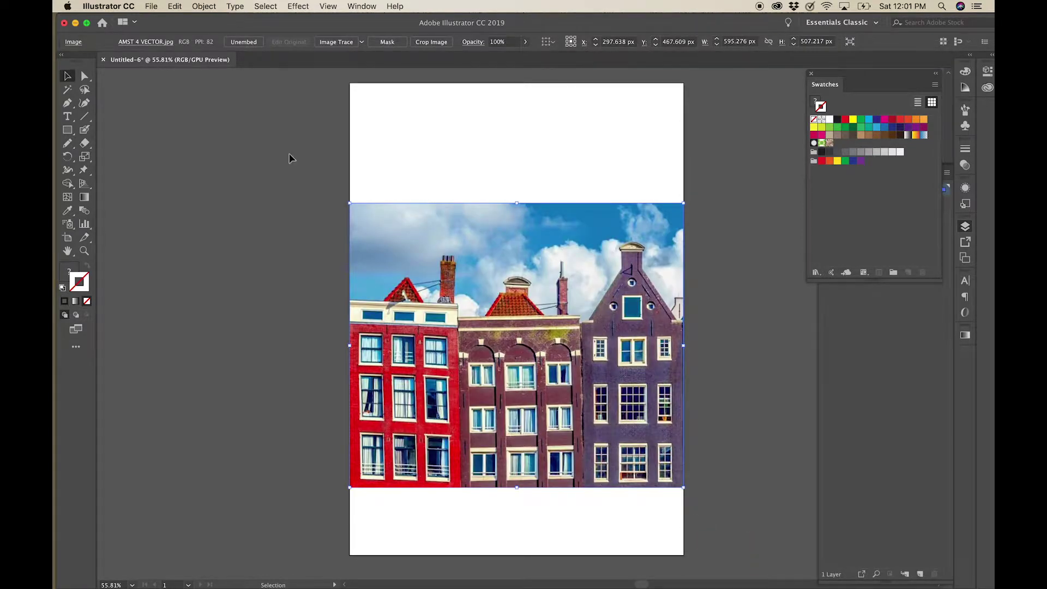
drag(530, 250, 529, 318)
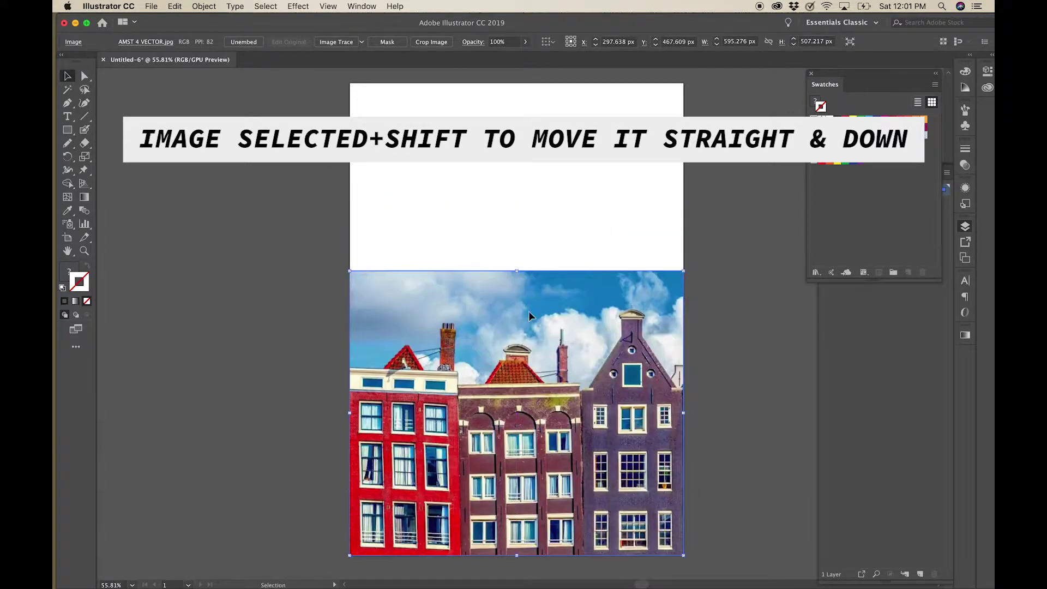
click(268, 307)
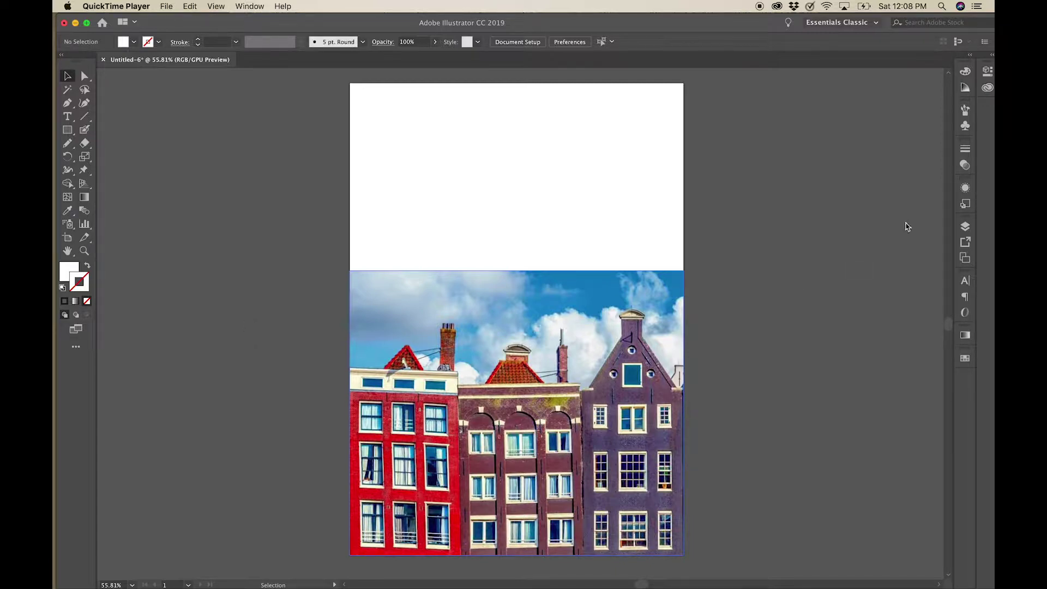
Rename the layer holding the placed photo as "picture"
click(967, 231)
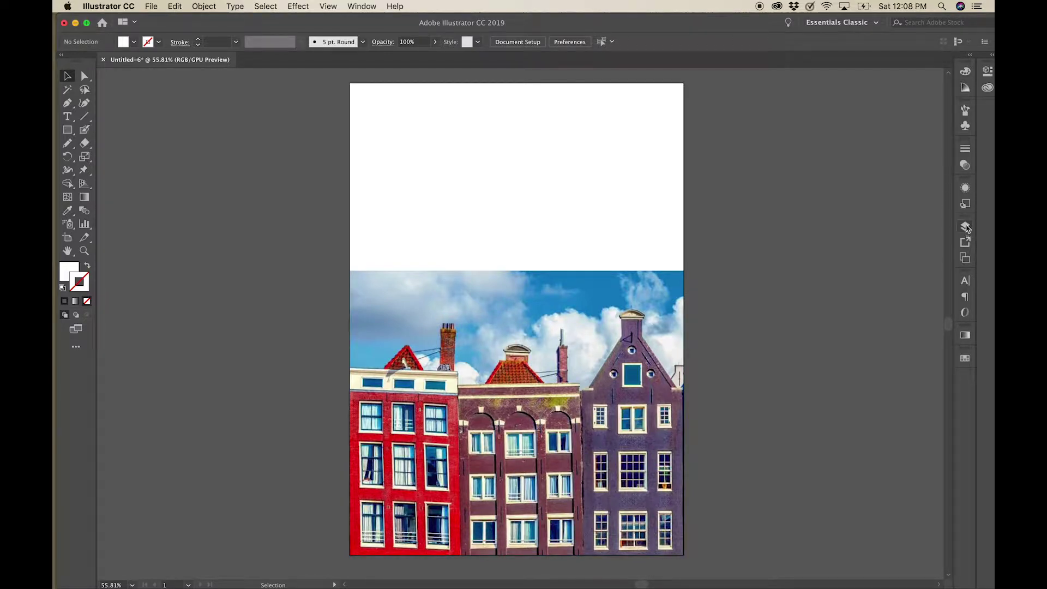
click(966, 229)
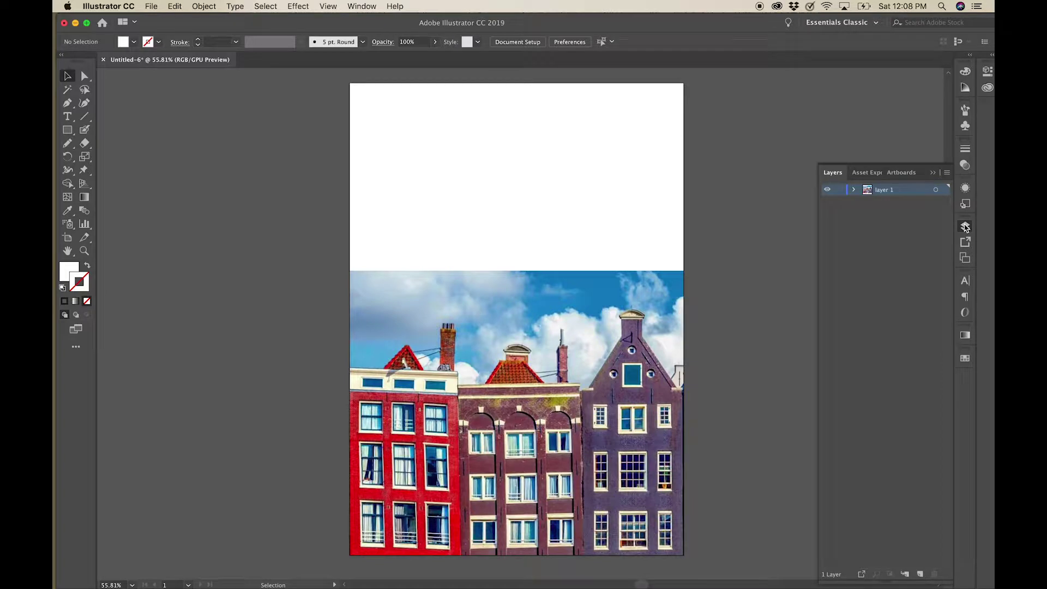
double_click(884, 190)
text(picture)
key(Return)
Add a new layer above the picture layer and name it "outline"
click(920, 574)
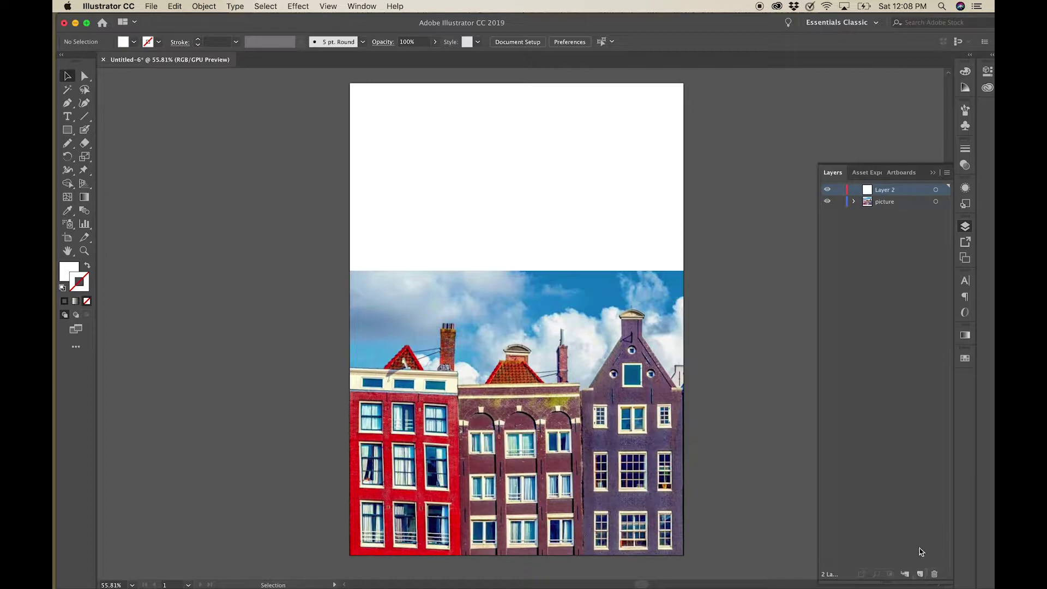
double_click(888, 191)
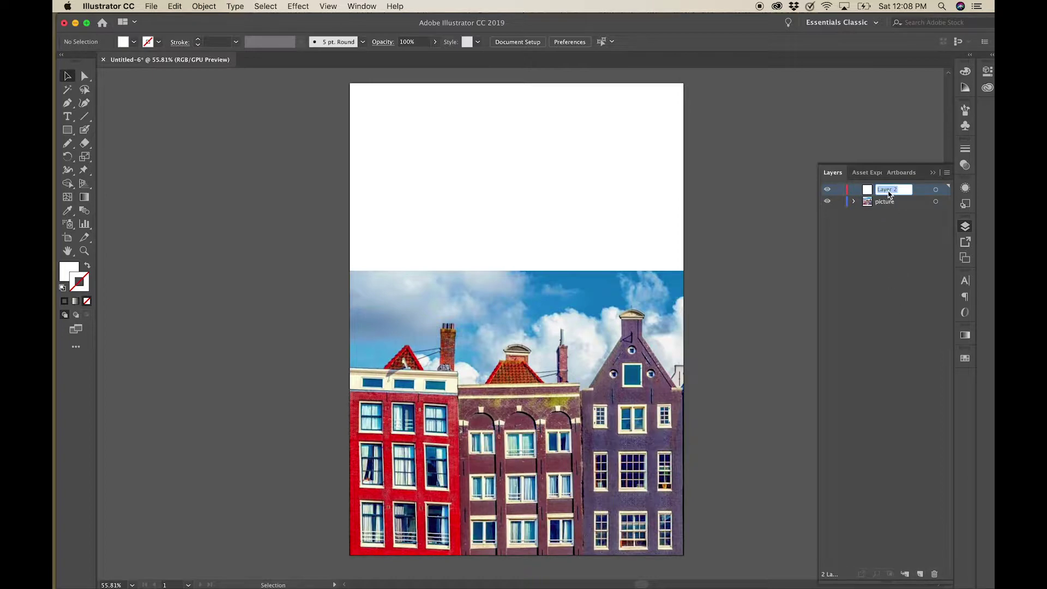
text(outline)
key(Return)
Lock the picture layer and make the outline layer active
click(887, 203)
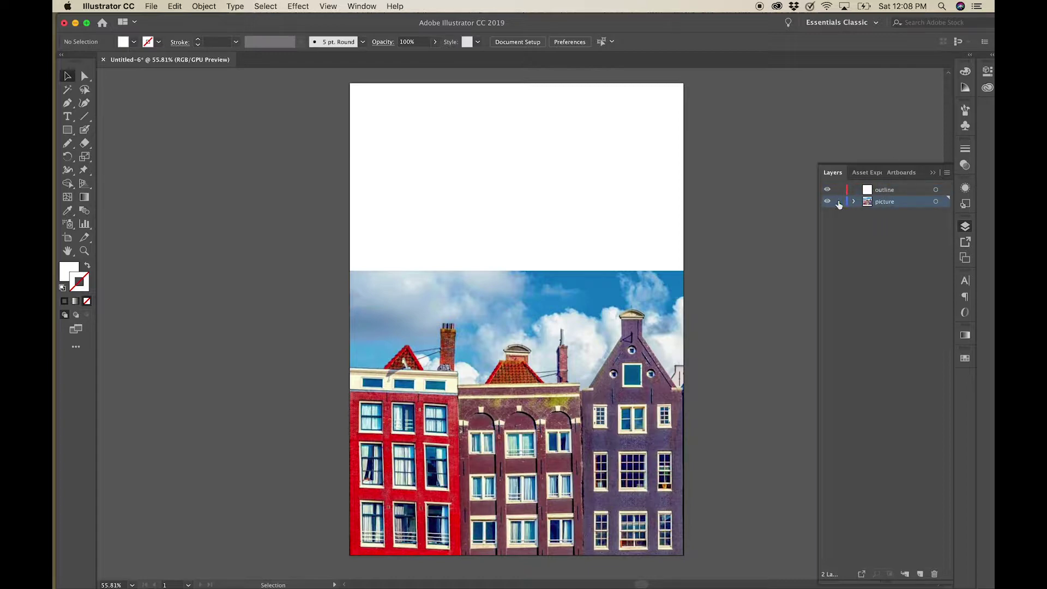
click(839, 202)
click(886, 193)
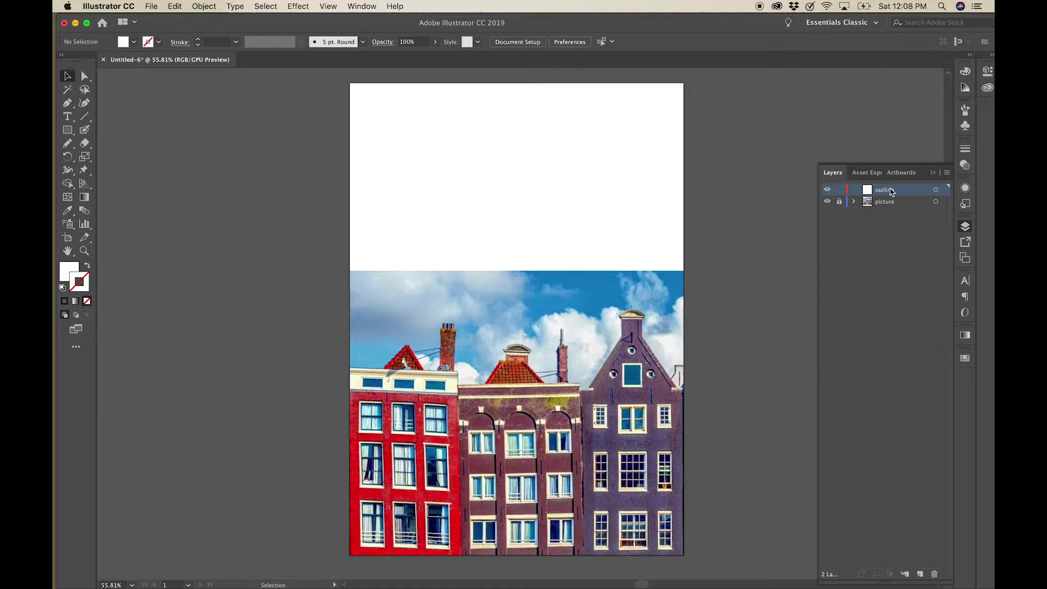
Set up the Pen tool with no fill and a bright green stroke, hex 06FC75
click(66, 106)
click(66, 272)
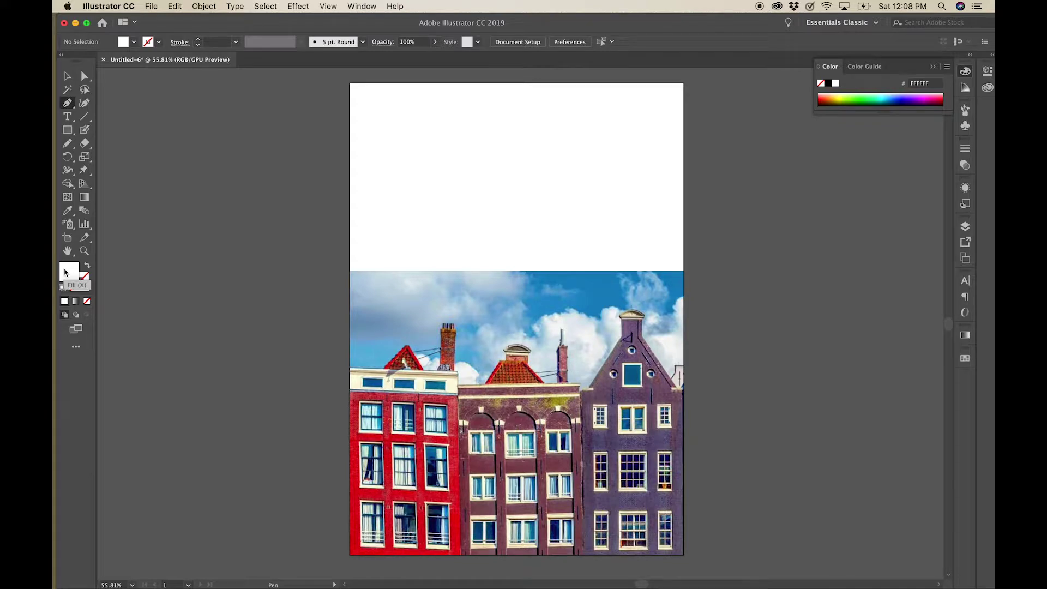
click(88, 302)
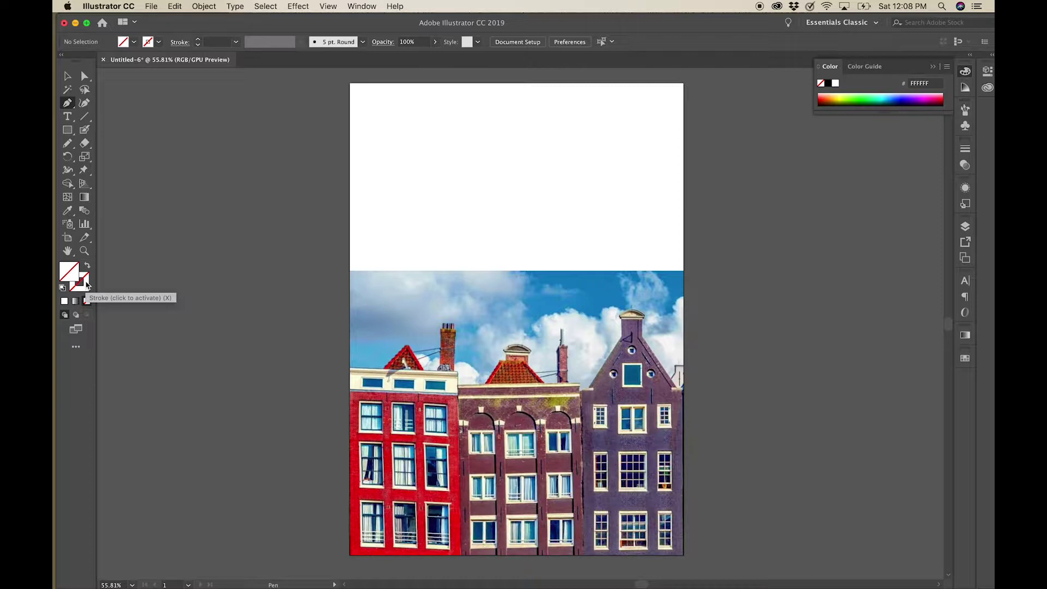
click(87, 284)
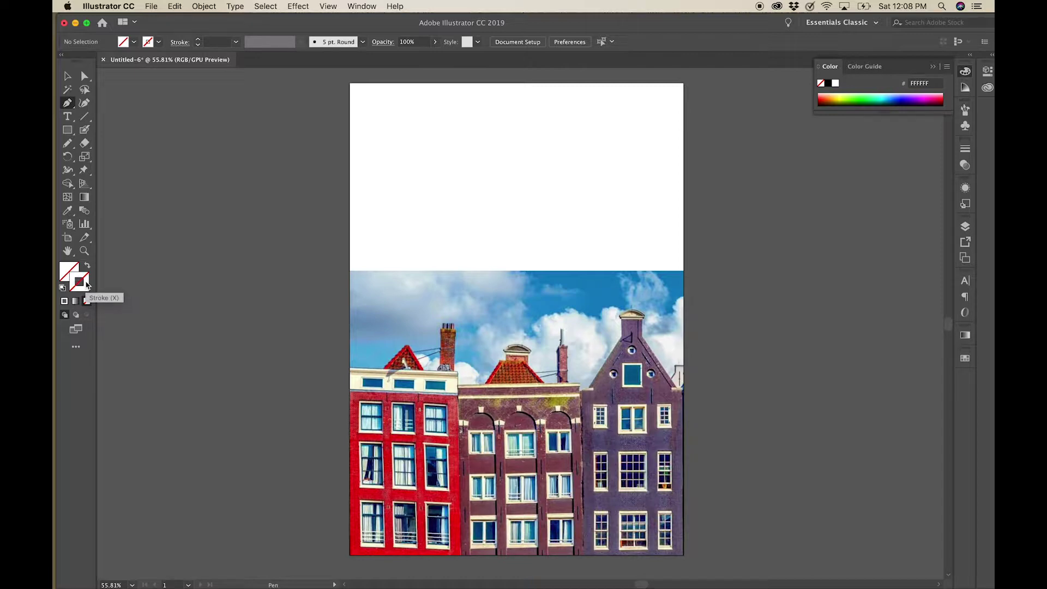
double_click(87, 284)
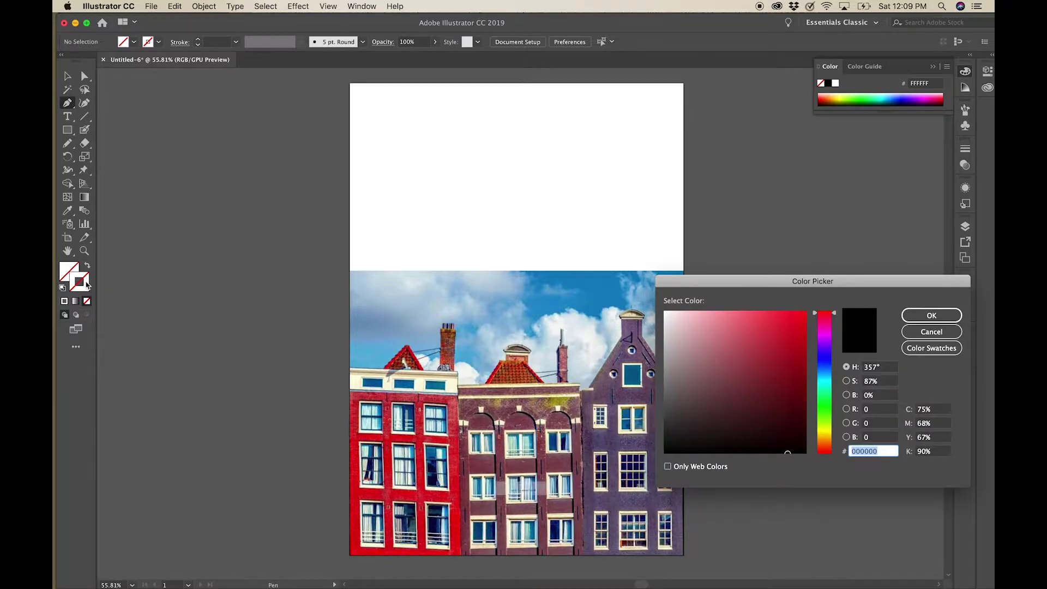
mouse_move(784, 318)
mouse_down()
mouse_move(792, 304)
mouse_move(837, 376)
mouse_move(837, 395)
mouse_up()
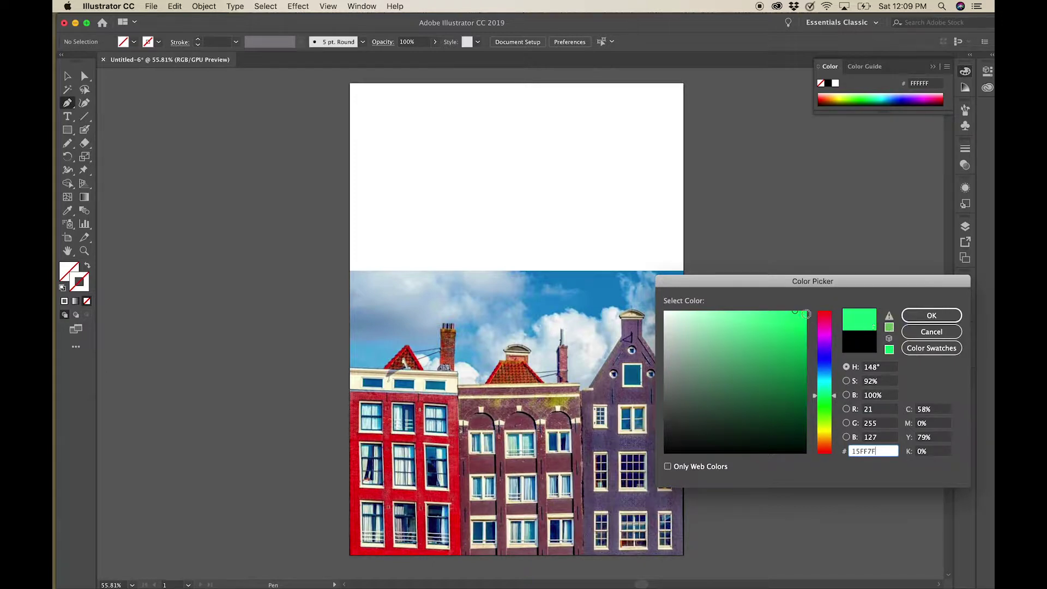
click(804, 313)
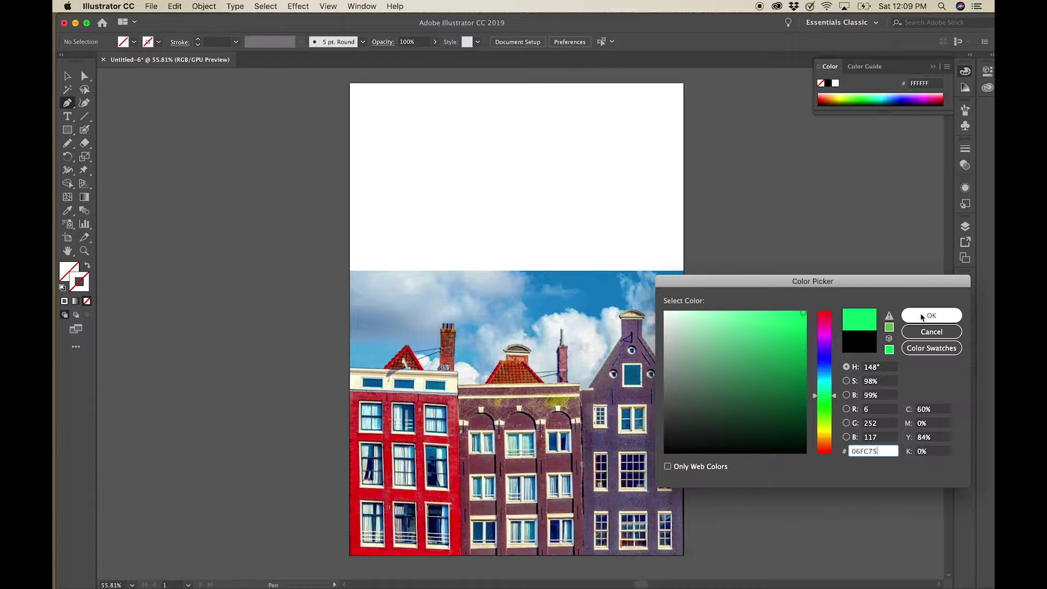
click(921, 316)
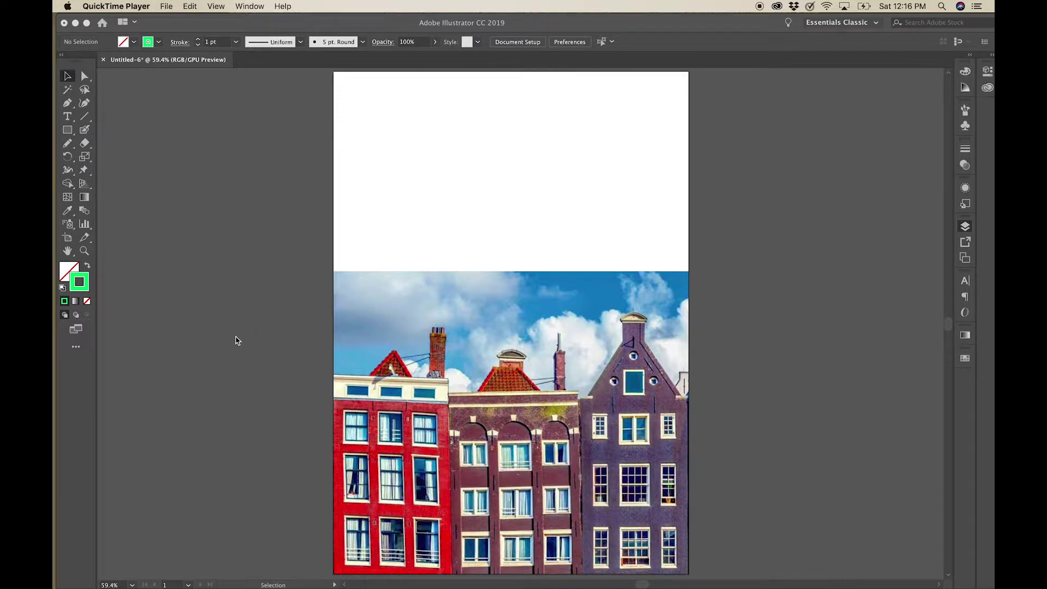
Trace the arched cap above the middle house's tiled roof as a closed Pen tool outline with a curved upper edge
click(68, 104)
click(67, 104)
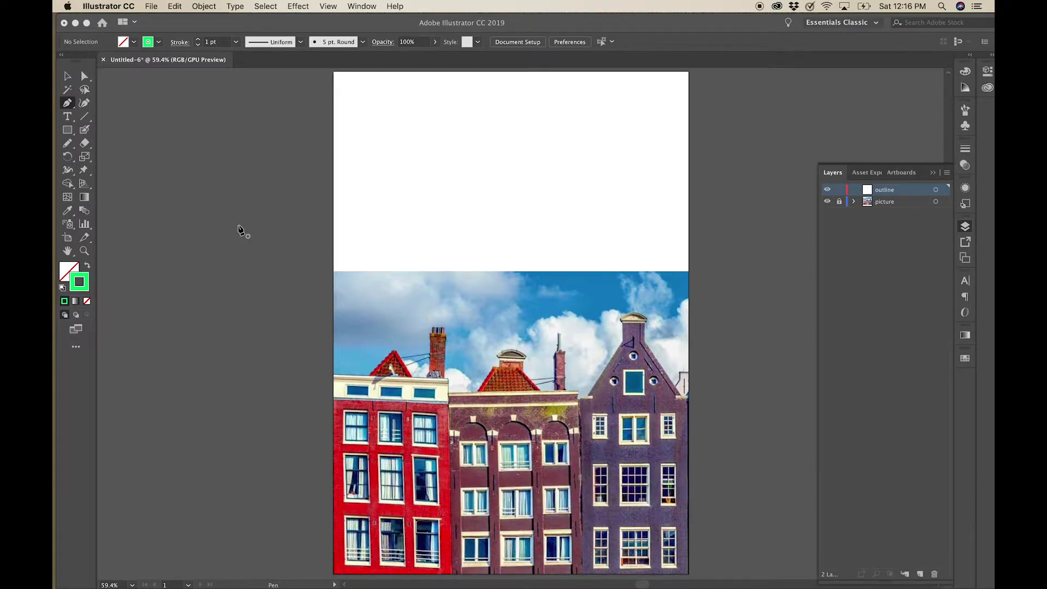
scroll(240, 229, up, 5)
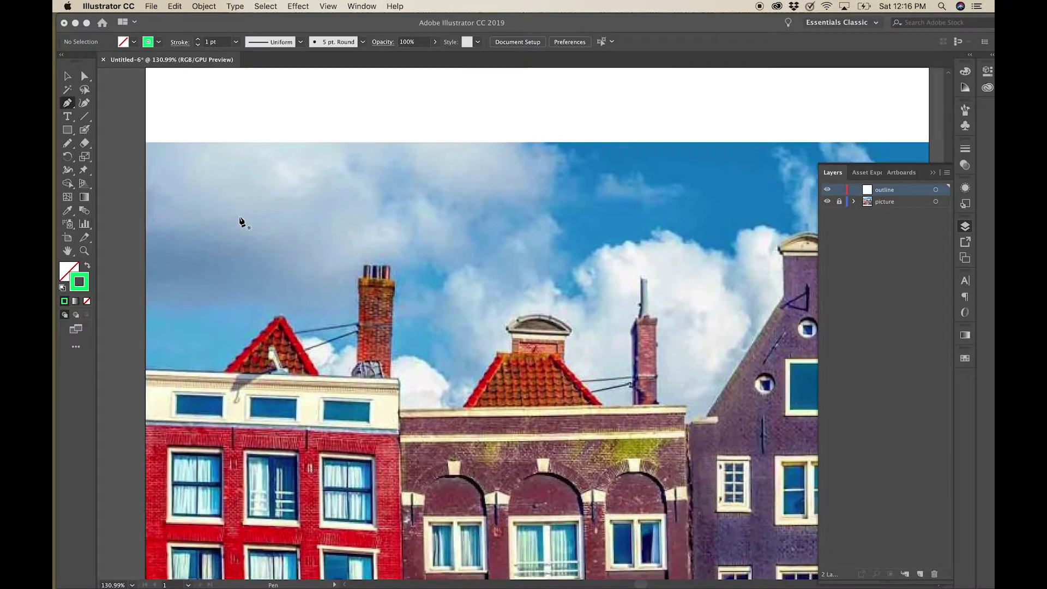
scroll(240, 222, down, 2)
scroll(240, 222, right, 2)
scroll(241, 222, up, 5)
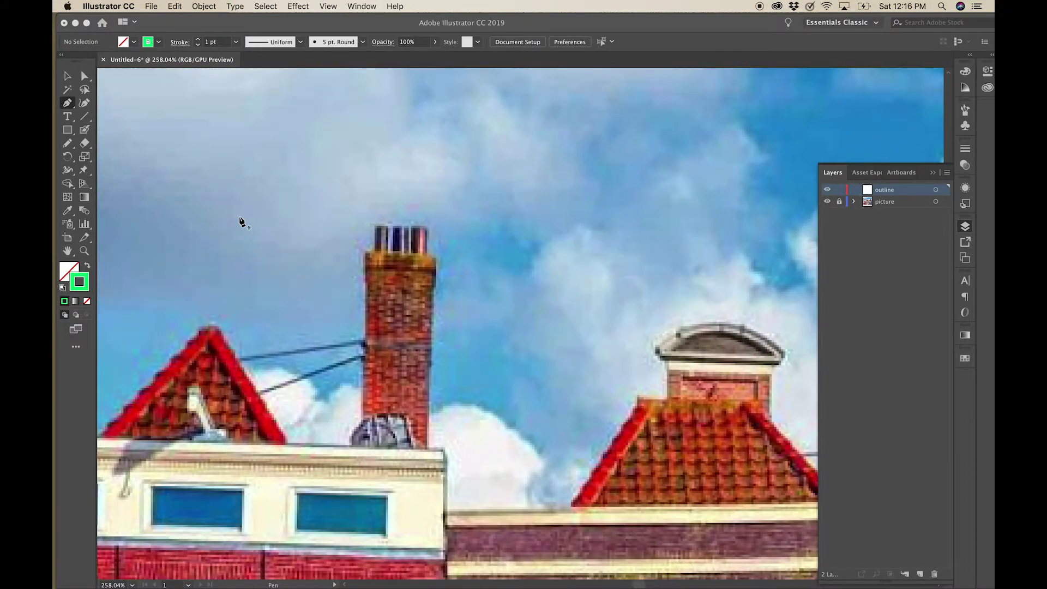
scroll(240, 222, right, 3)
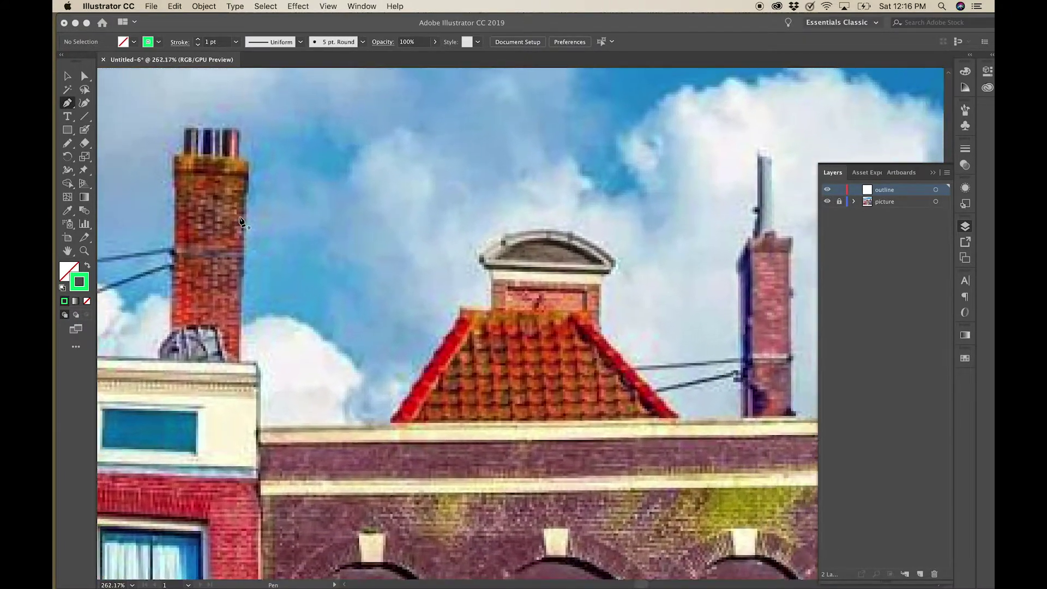
scroll(240, 221, up, 3)
scroll(240, 221, right, 3)
scroll(240, 222, up, 1)
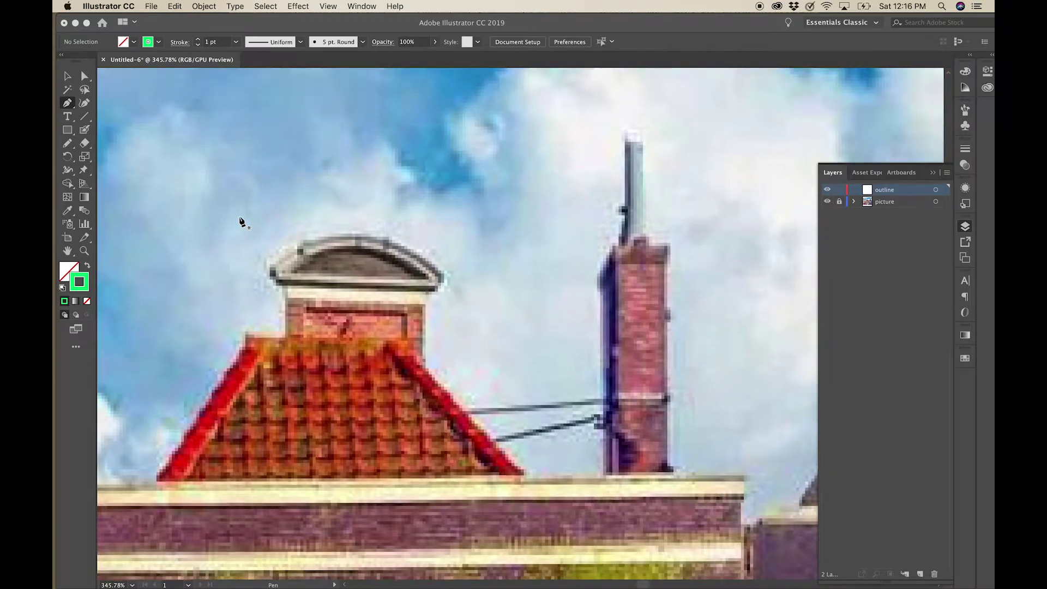
click(272, 286)
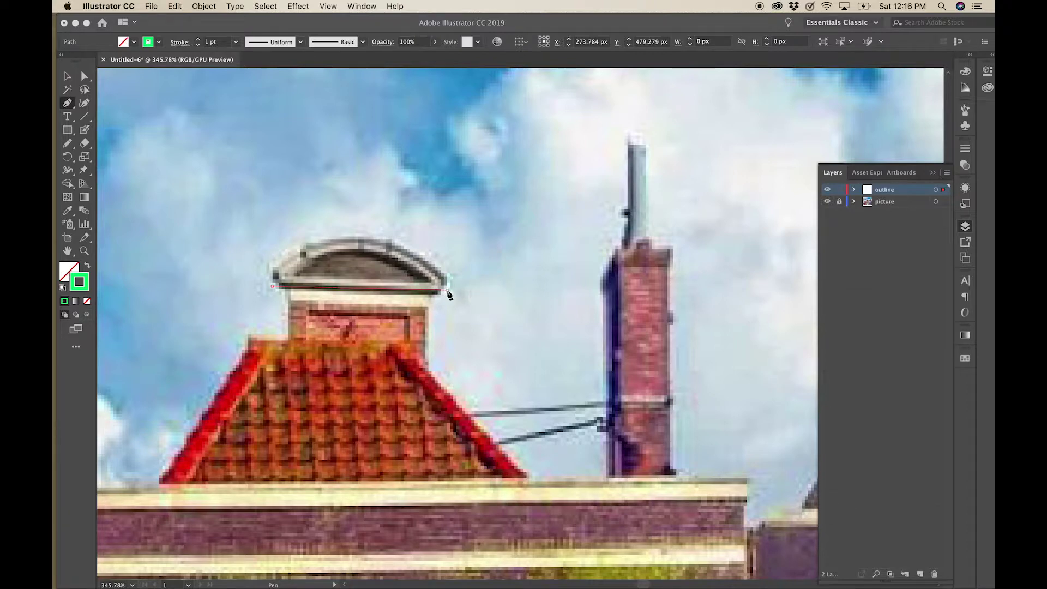
click(447, 289)
click(447, 276)
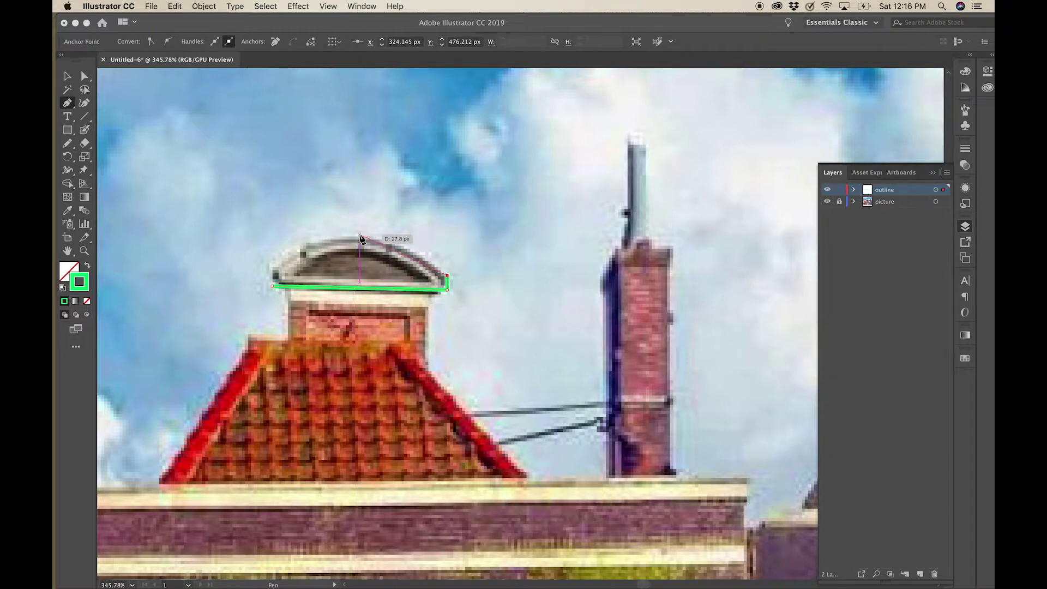
drag(359, 235, 298, 234)
drag(273, 285, 273, 278)
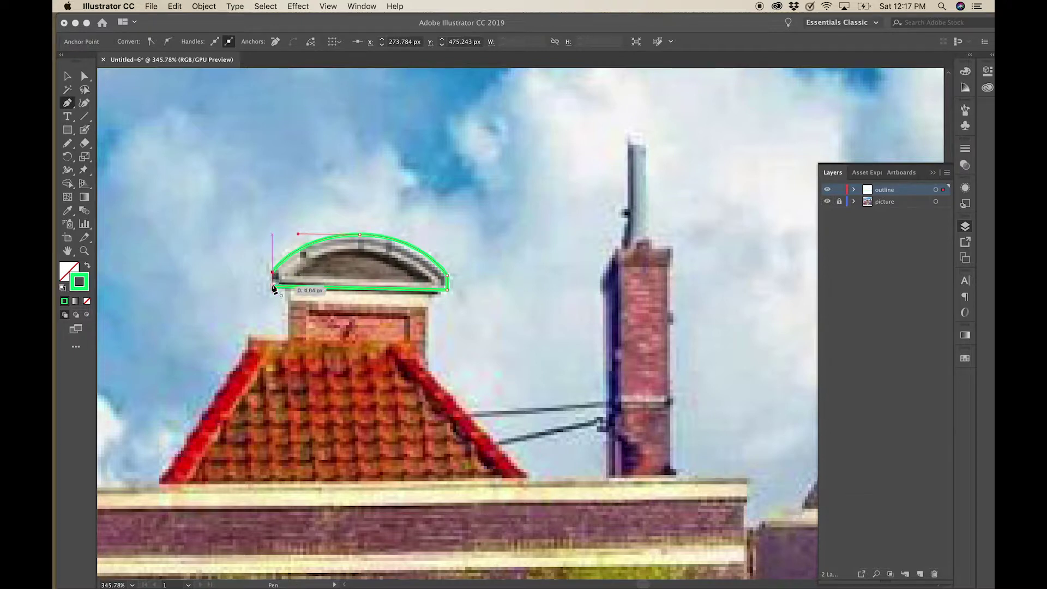
click(67, 77)
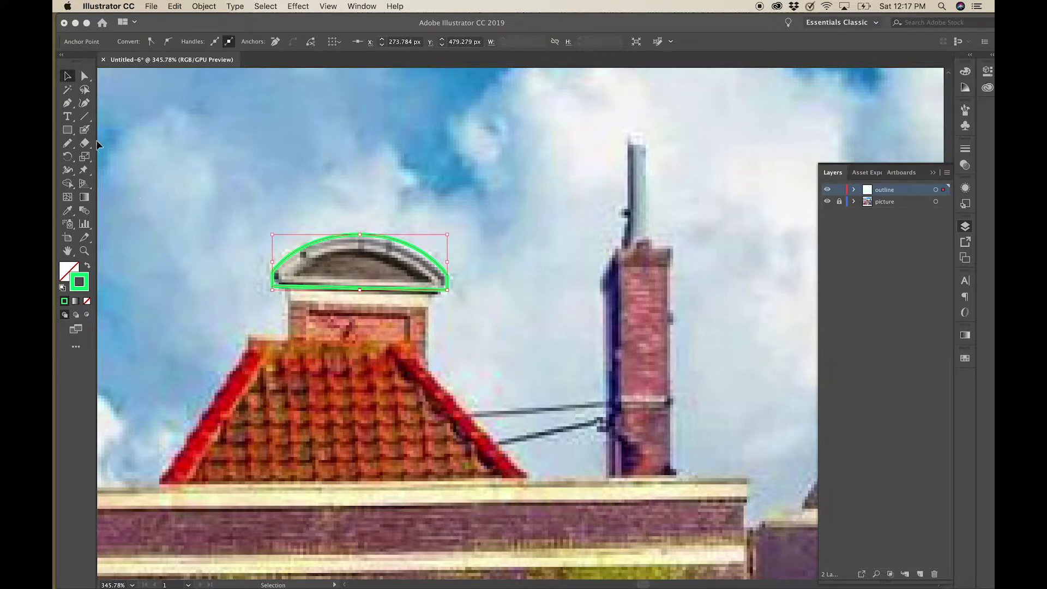
Outline the brick block between the arched cap and the tiled roof as a closed four-sided Pen tool shape
click(67, 103)
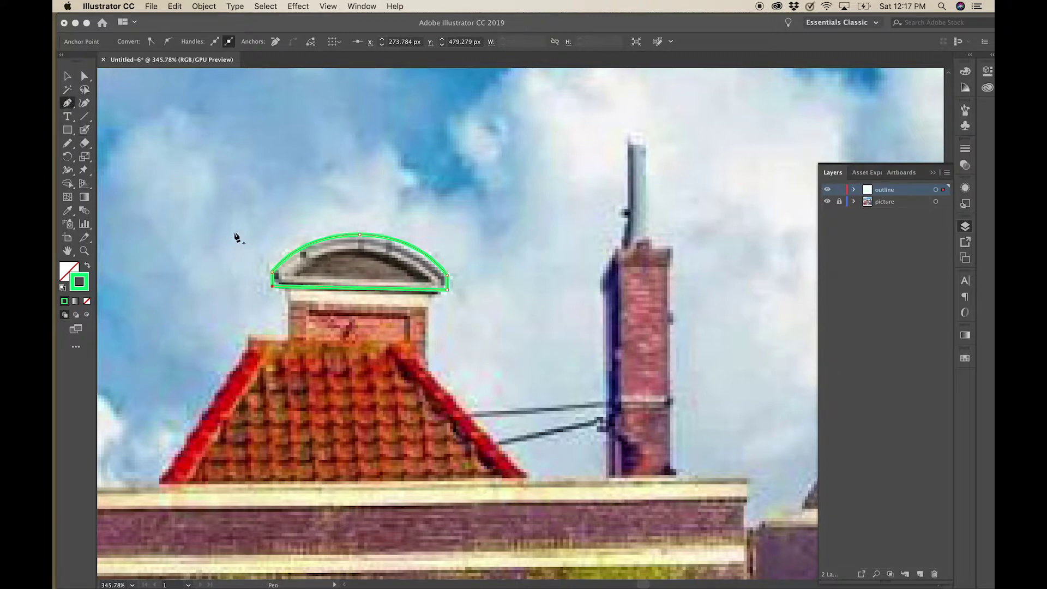
click(288, 337)
click(289, 287)
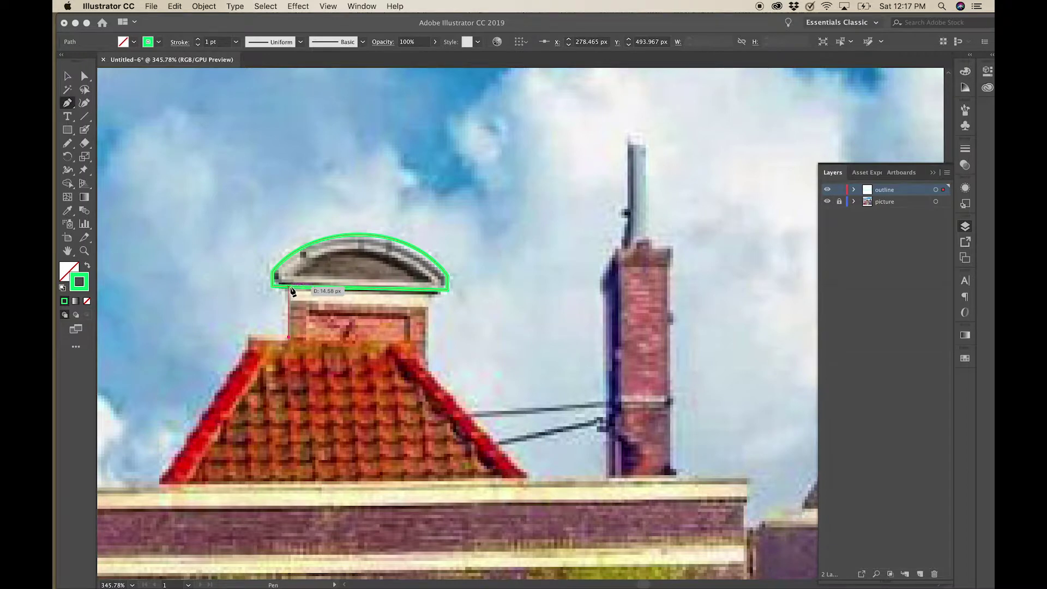
click(430, 290)
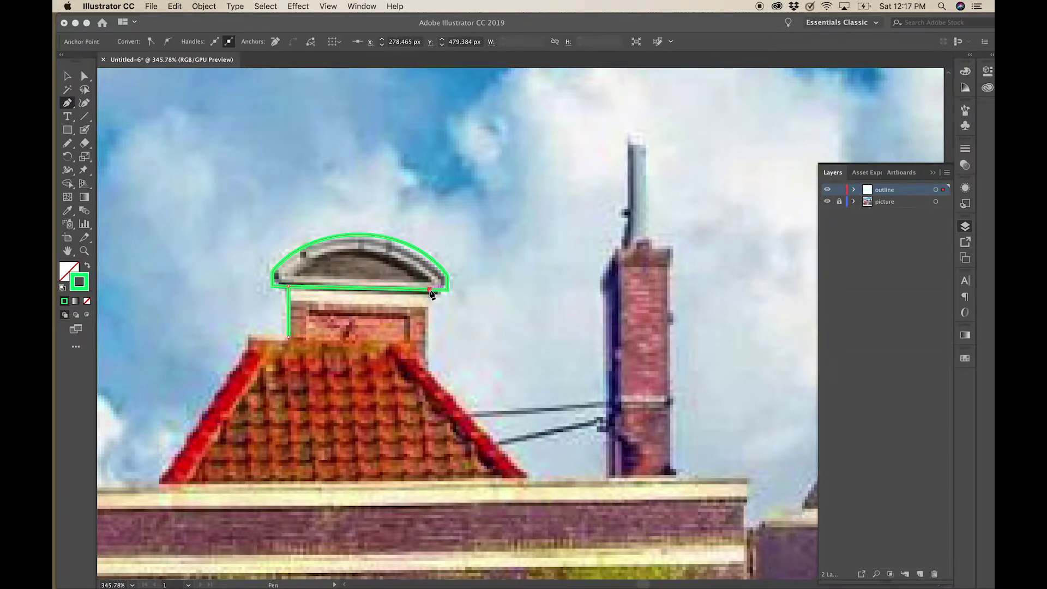
click(429, 371)
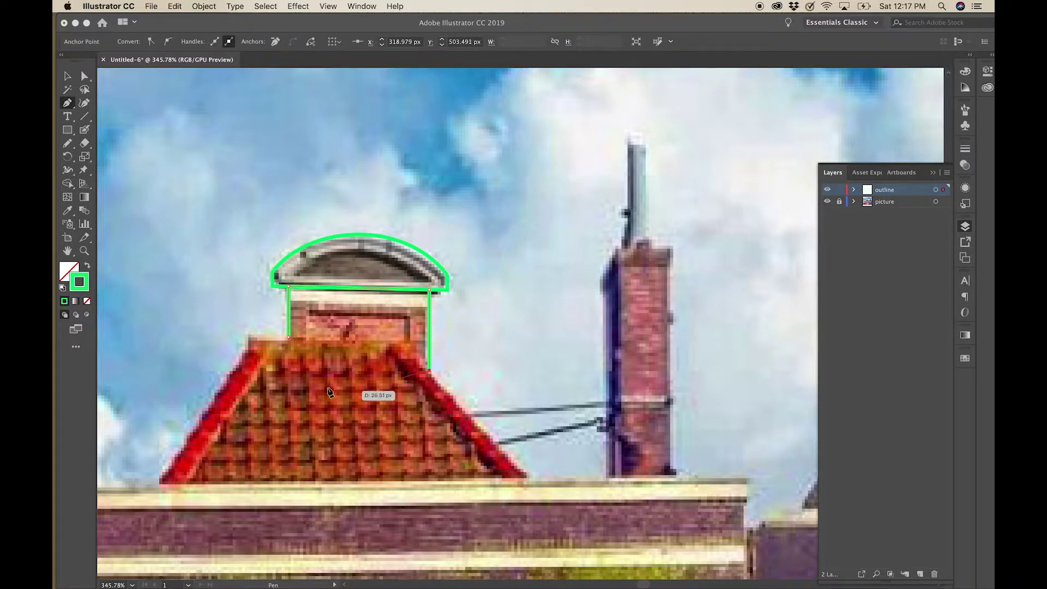
click(288, 338)
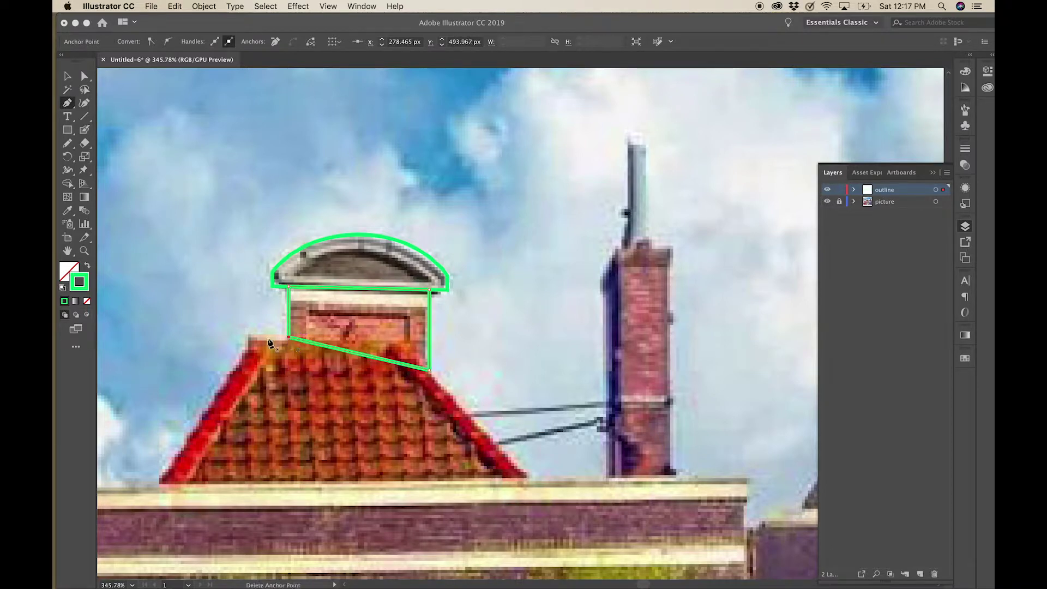
click(65, 75)
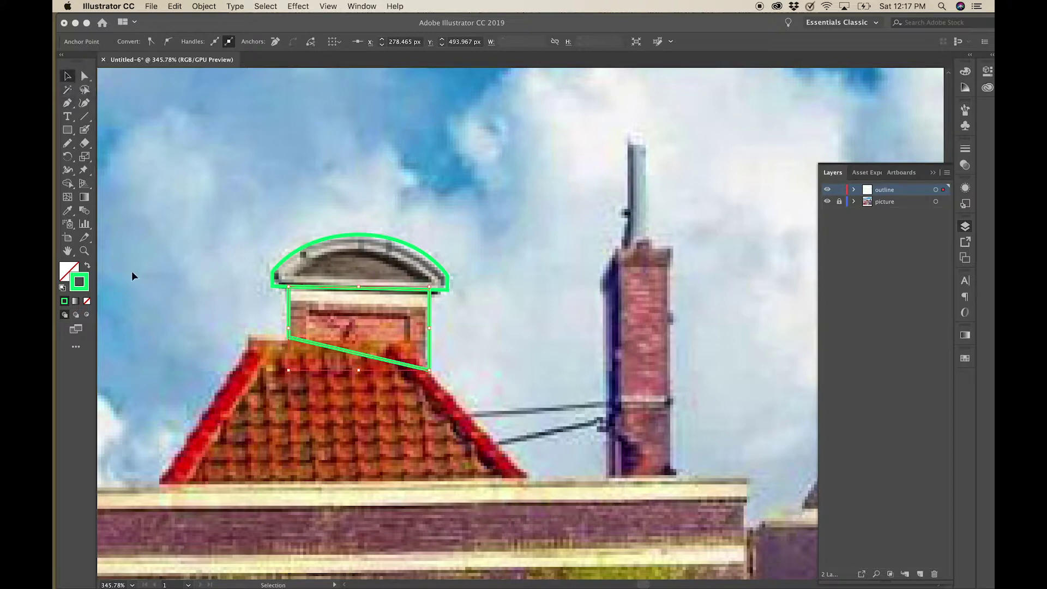
Trace the middle house's sloping tiled roof as a closed four-sided Pen tool outline and deselect it
scroll(132, 273, down, 3)
scroll(132, 272, left, 1)
scroll(132, 270, down, 1)
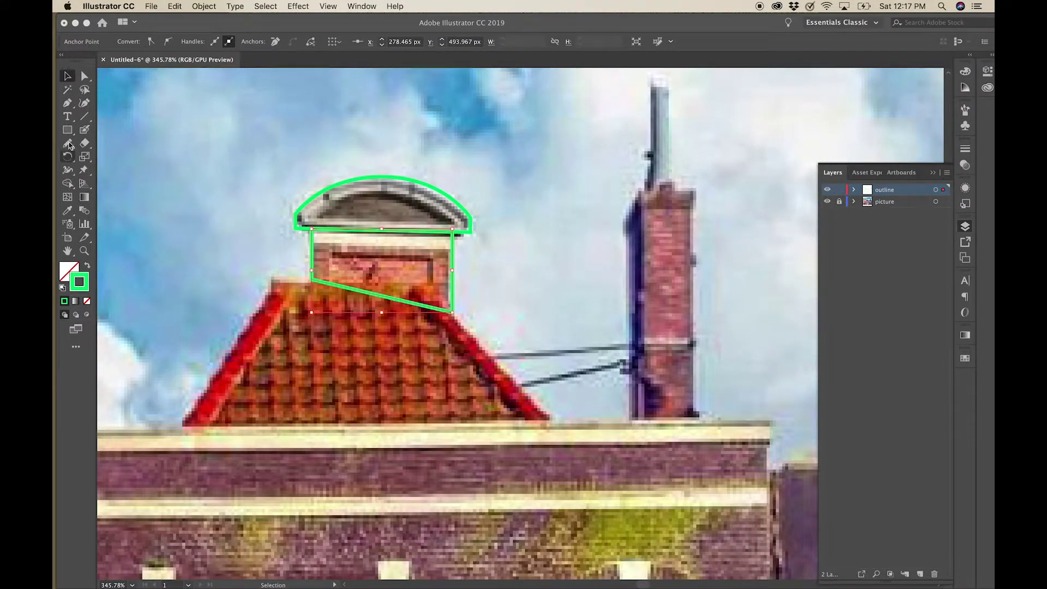
click(68, 103)
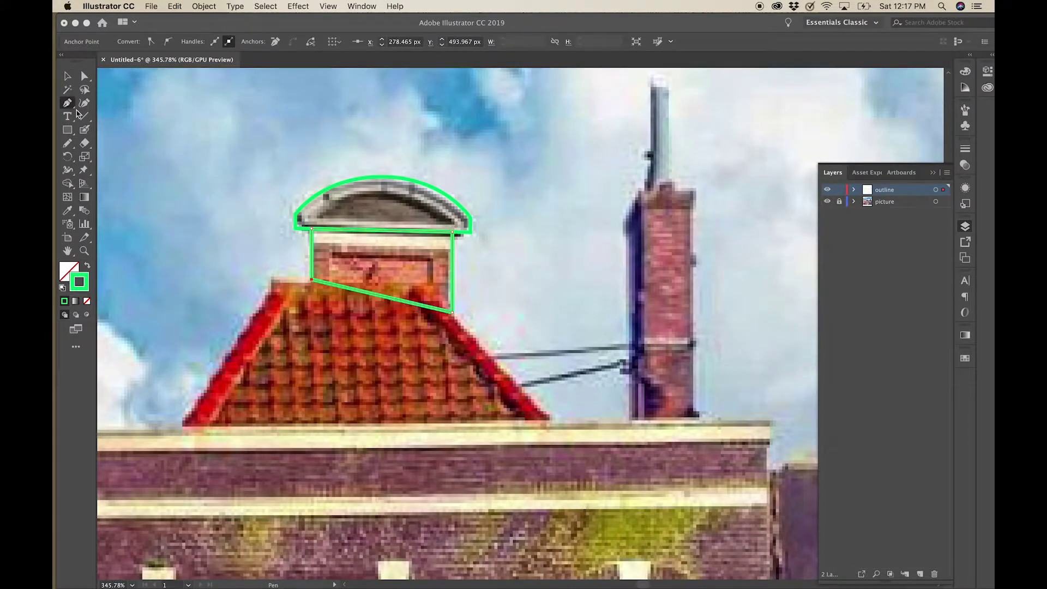
click(179, 425)
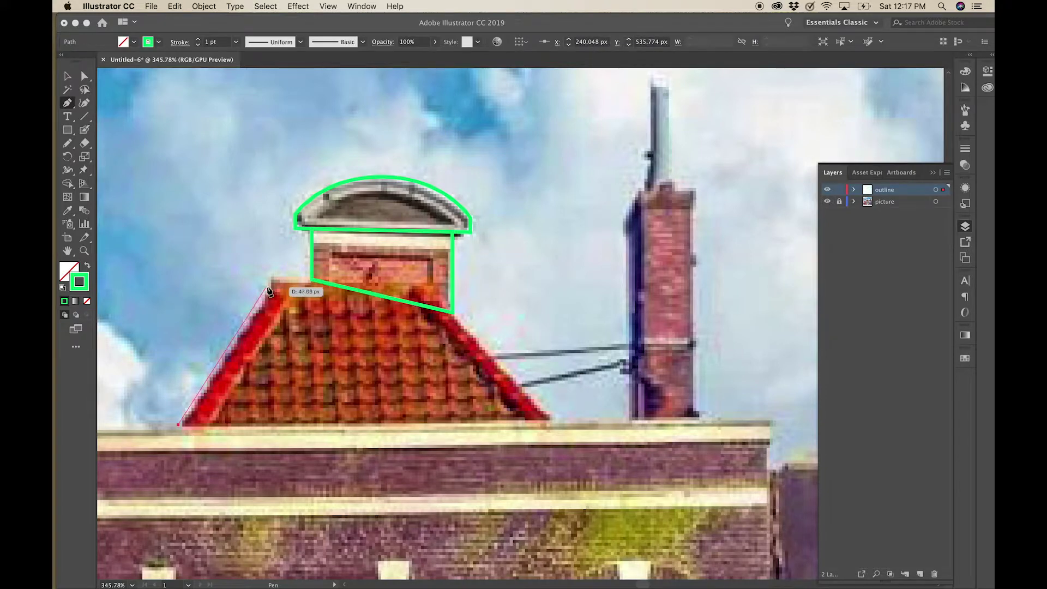
click(272, 280)
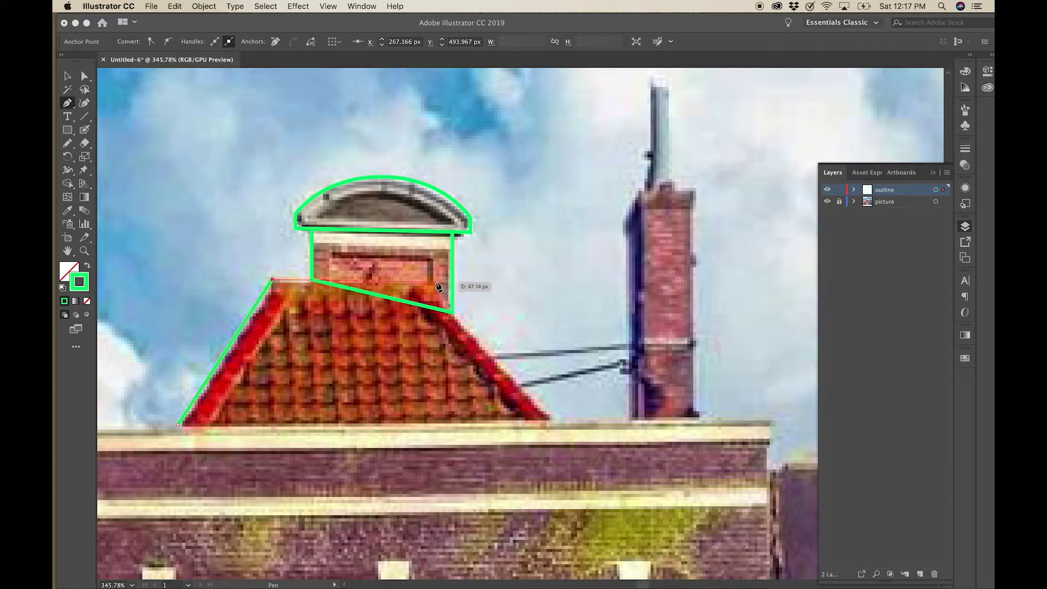
click(435, 280)
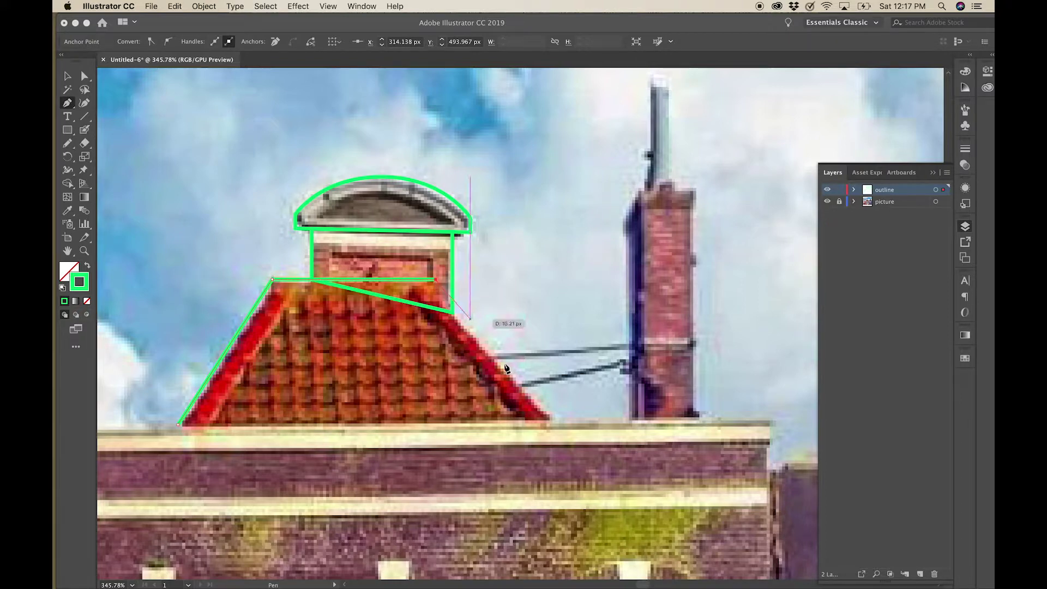
click(550, 420)
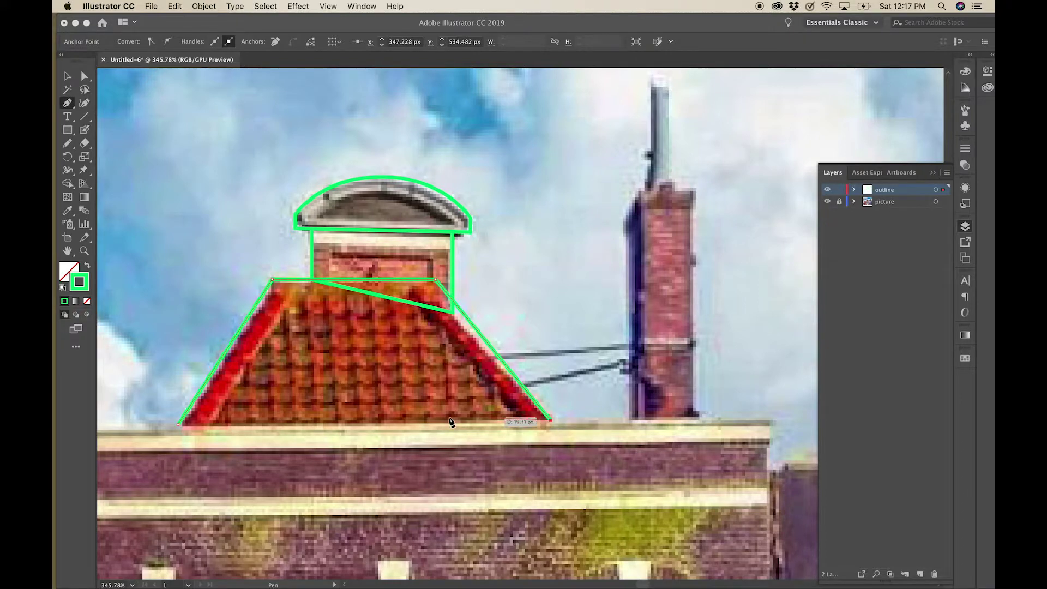
click(179, 425)
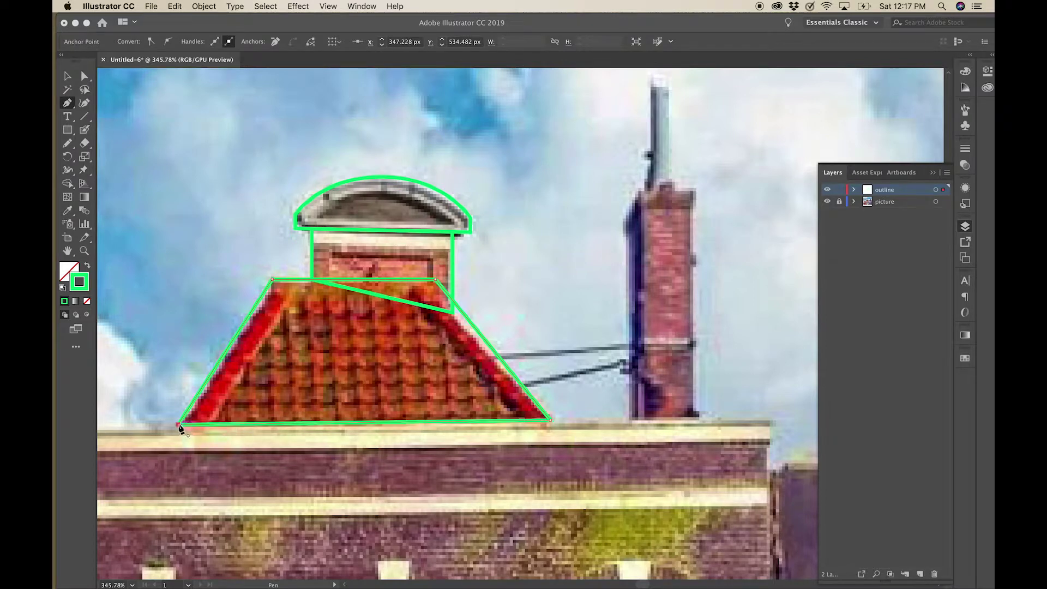
click(67, 76)
click(133, 104)
Outline the dark, narrow side face of the middle house's chimney as a closed four-point Pen tool shape
click(67, 103)
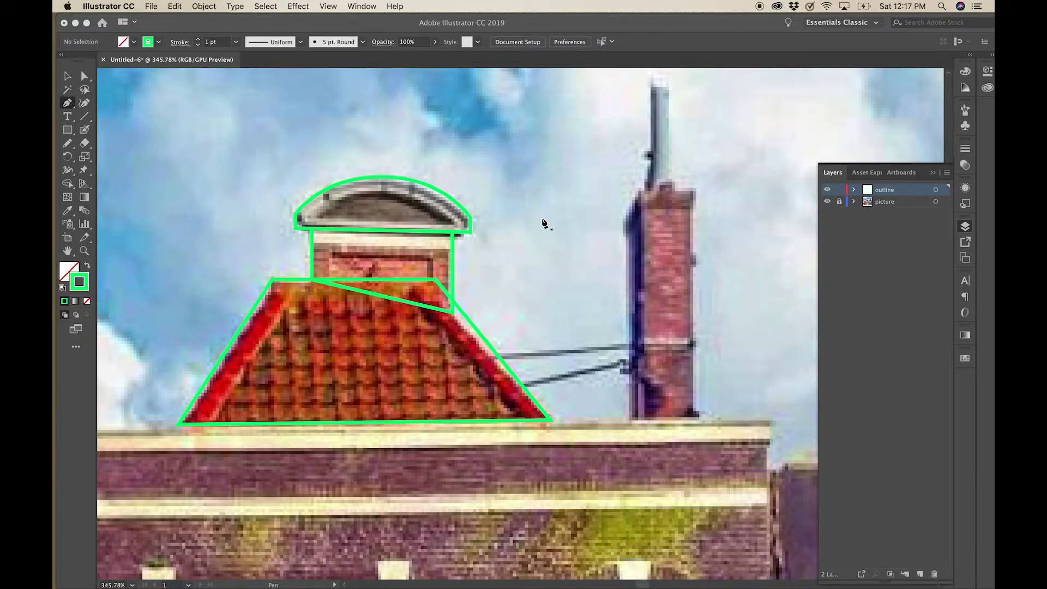
click(629, 418)
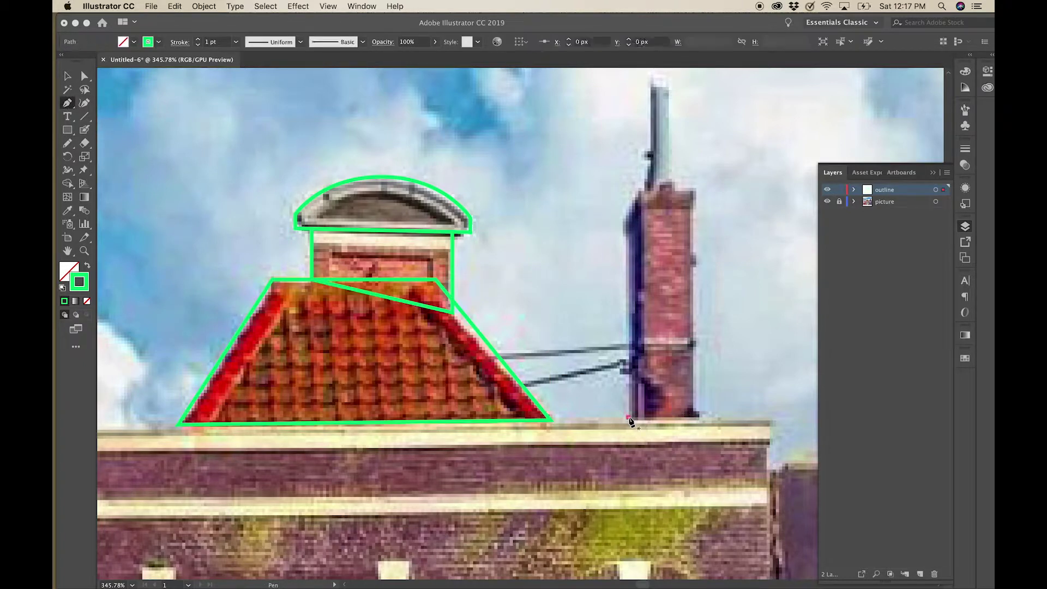
click(625, 223)
click(642, 191)
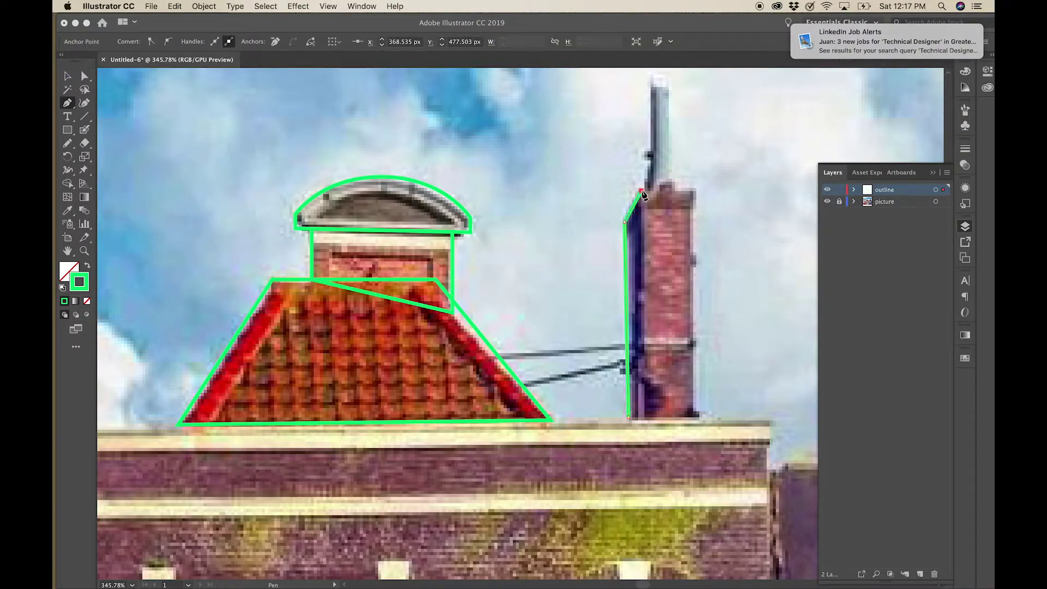
click(647, 419)
click(628, 418)
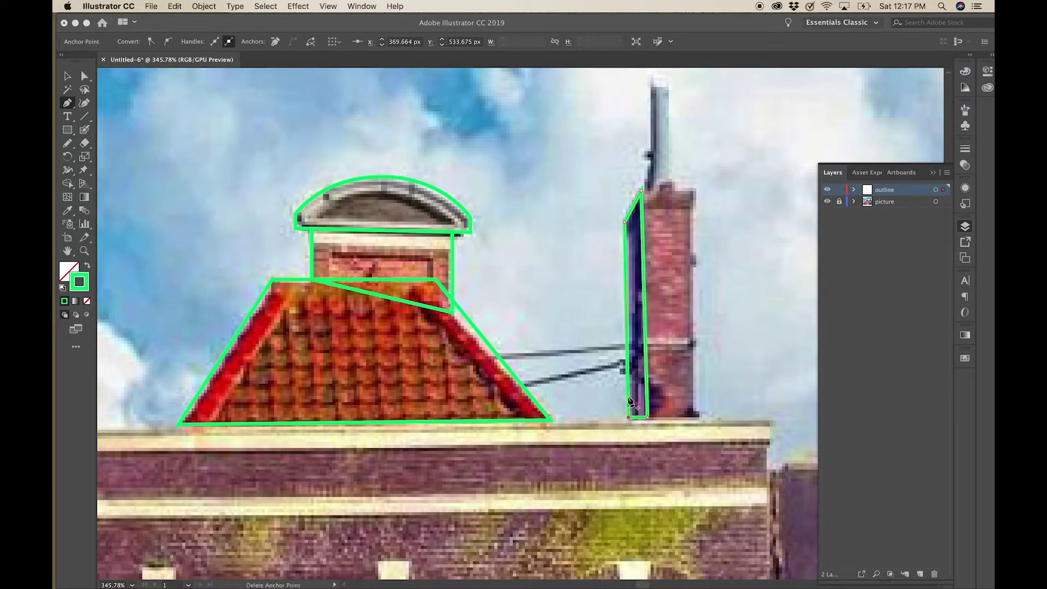
Trace the front brick face of the same chimney as a closed four-sided outline sharing the edge with its dark side
super+click(695, 192)
click(694, 189)
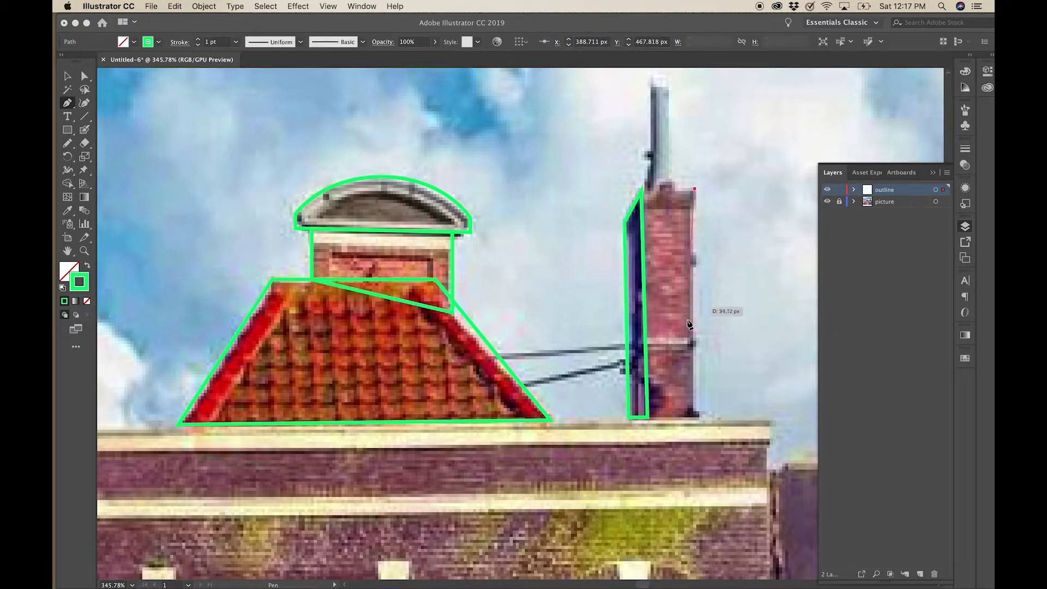
click(696, 417)
click(648, 418)
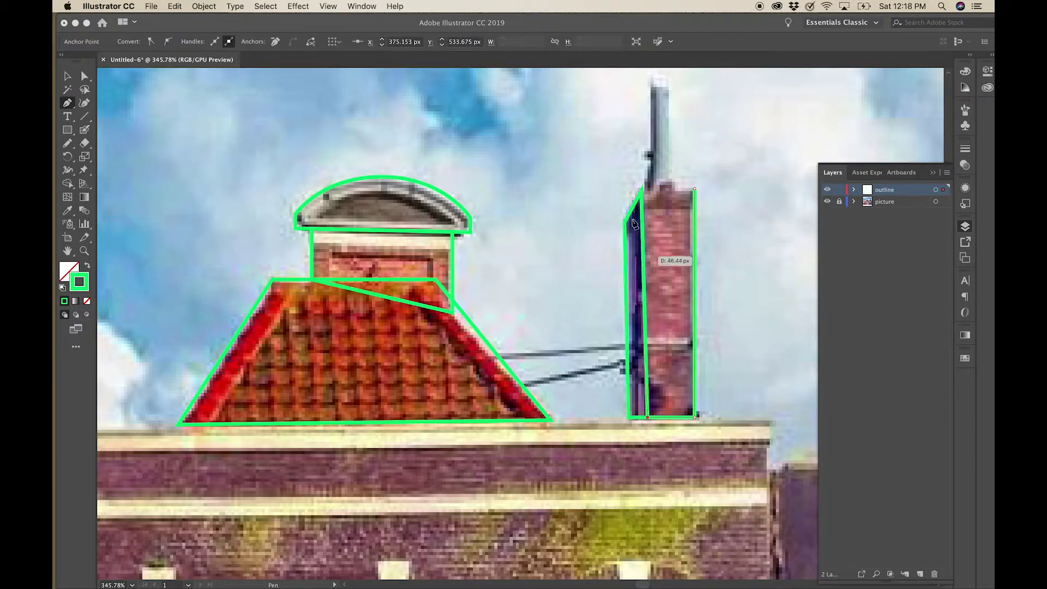
click(641, 190)
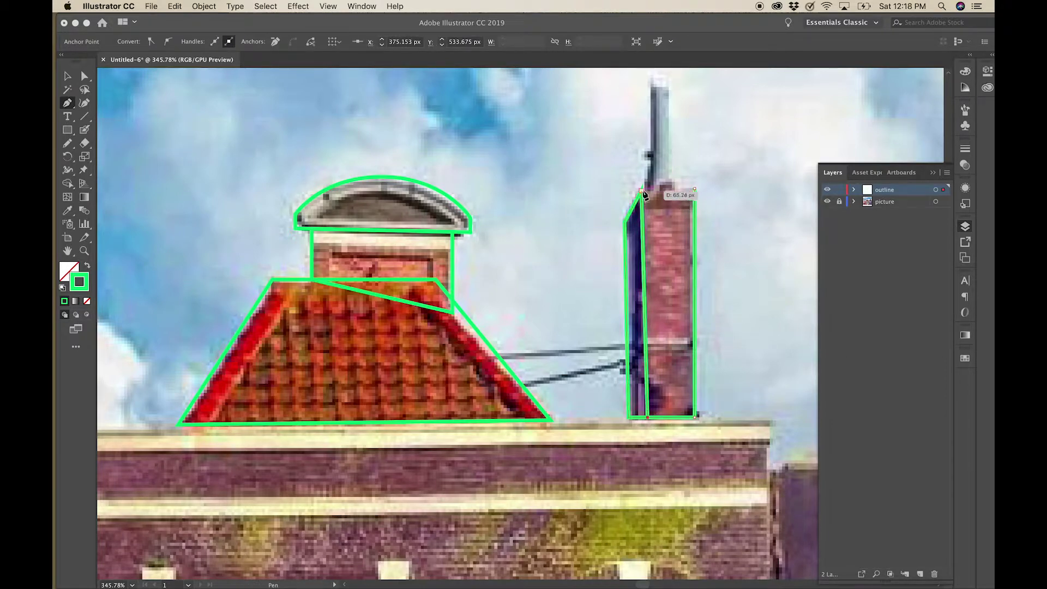
click(695, 189)
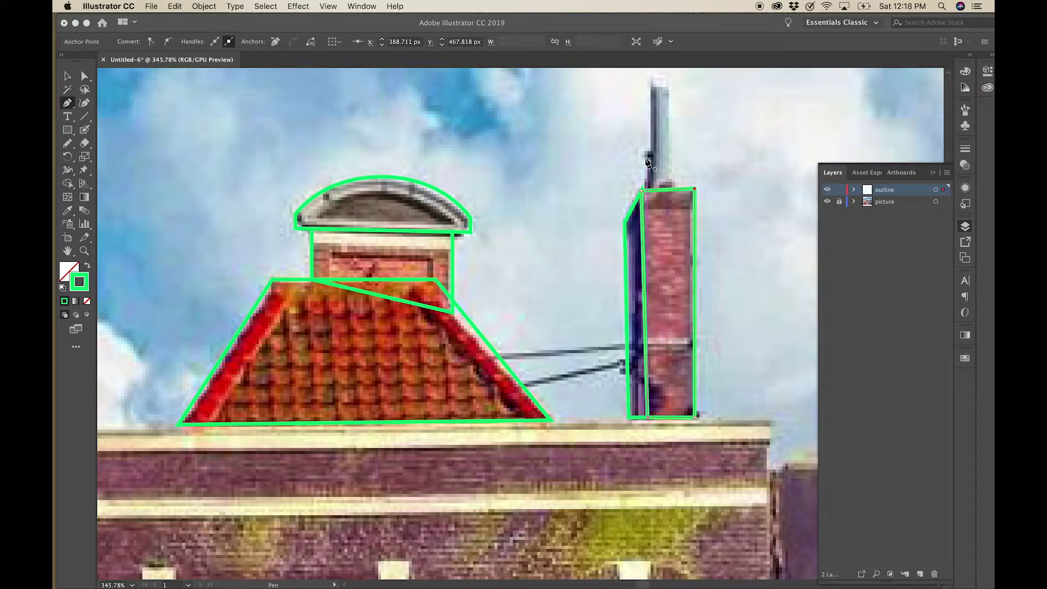
Move the upper-left anchor point of the chimney's front outline slightly up to align with the adjoining side outline's peak
click(85, 75)
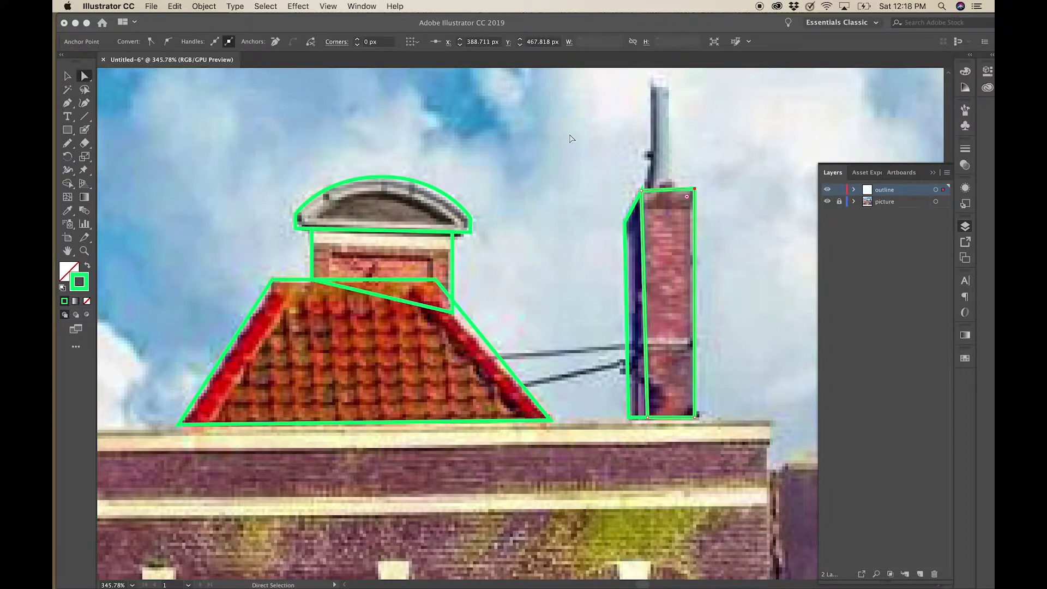
click(642, 191)
scroll(642, 192, up, 5)
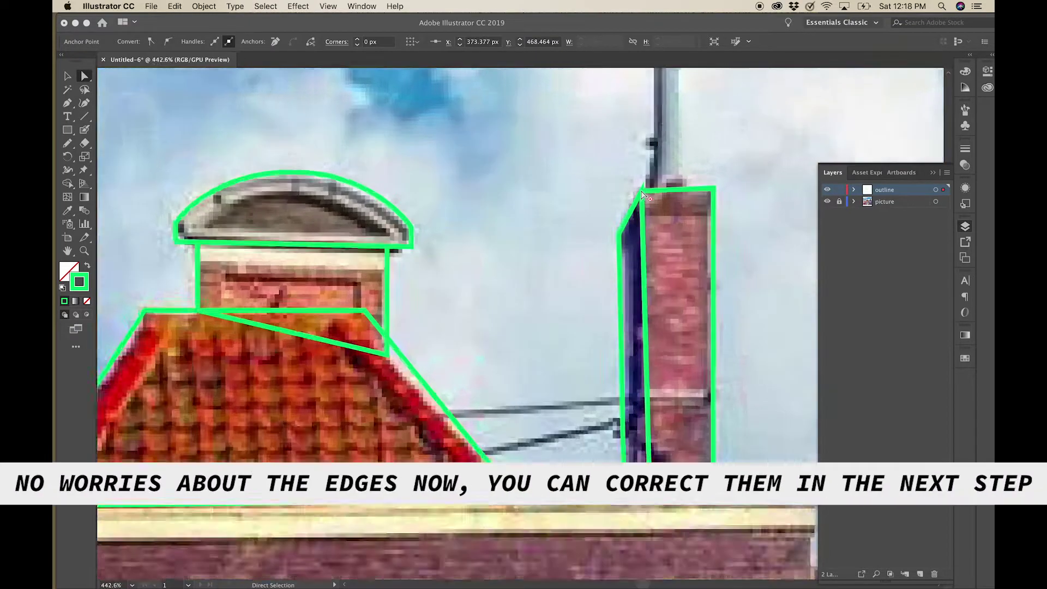
drag(642, 191, 644, 183)
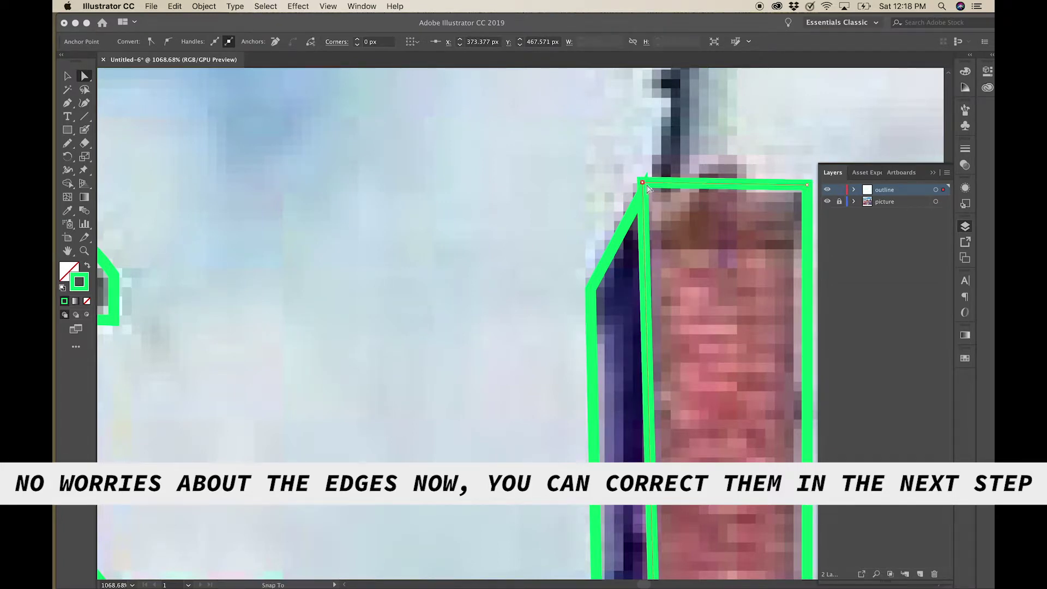
scroll(648, 188, down, 3)
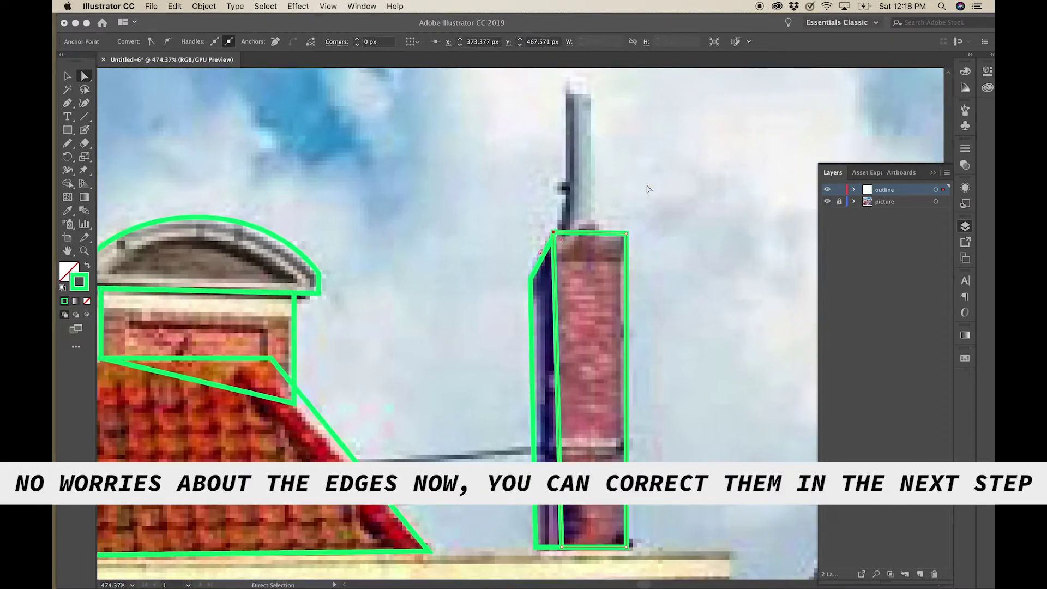
scroll(647, 189, down, 1)
scroll(648, 191, up, 1)
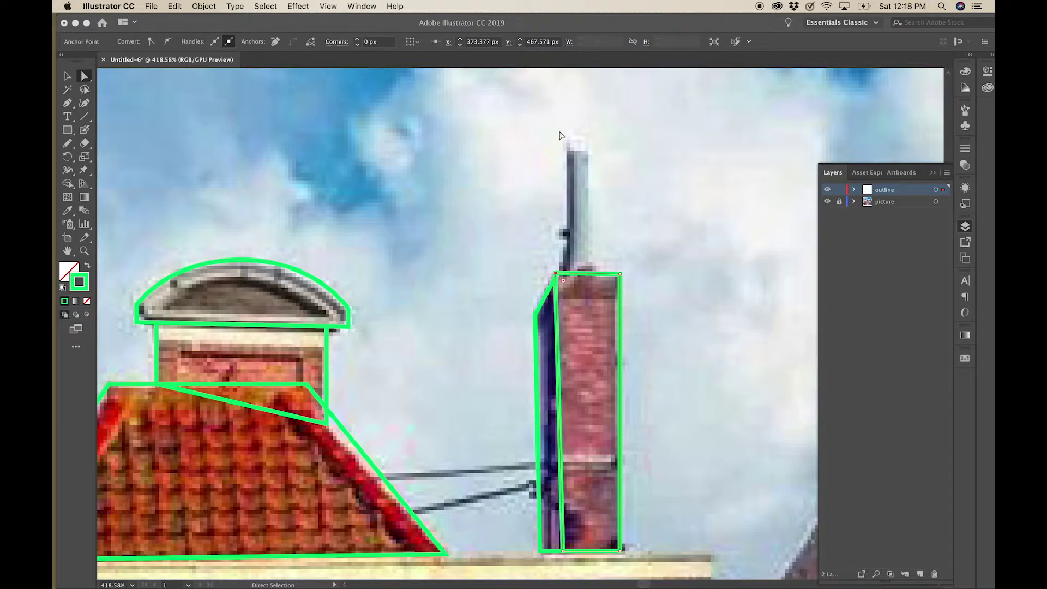
Draw a rectangle about 5.9 by 29.2 px around the thin pipe atop the middle house's chimney and deselect it
click(67, 131)
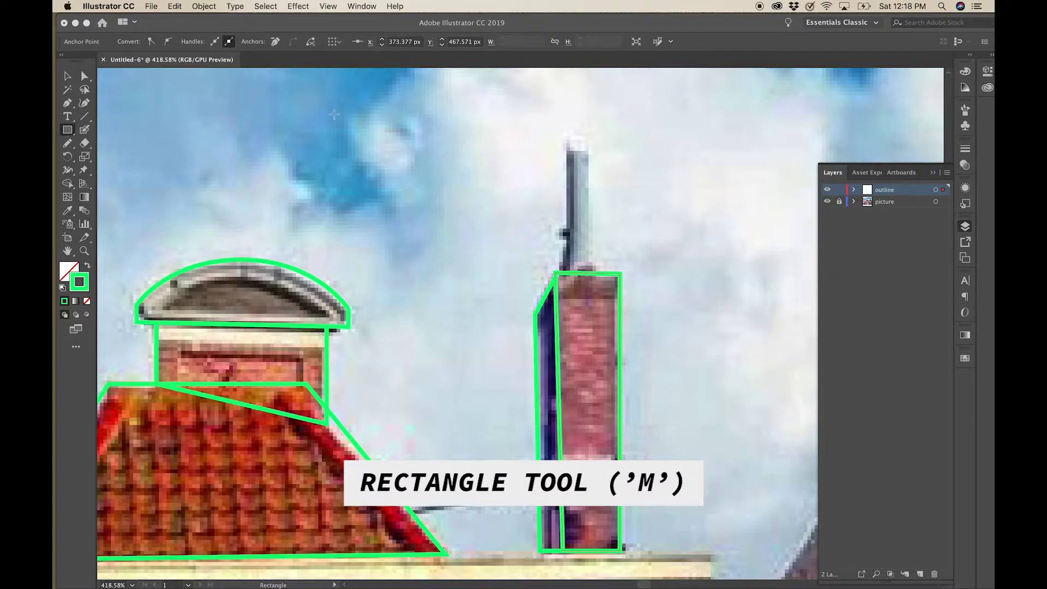
drag(566, 149, 591, 272)
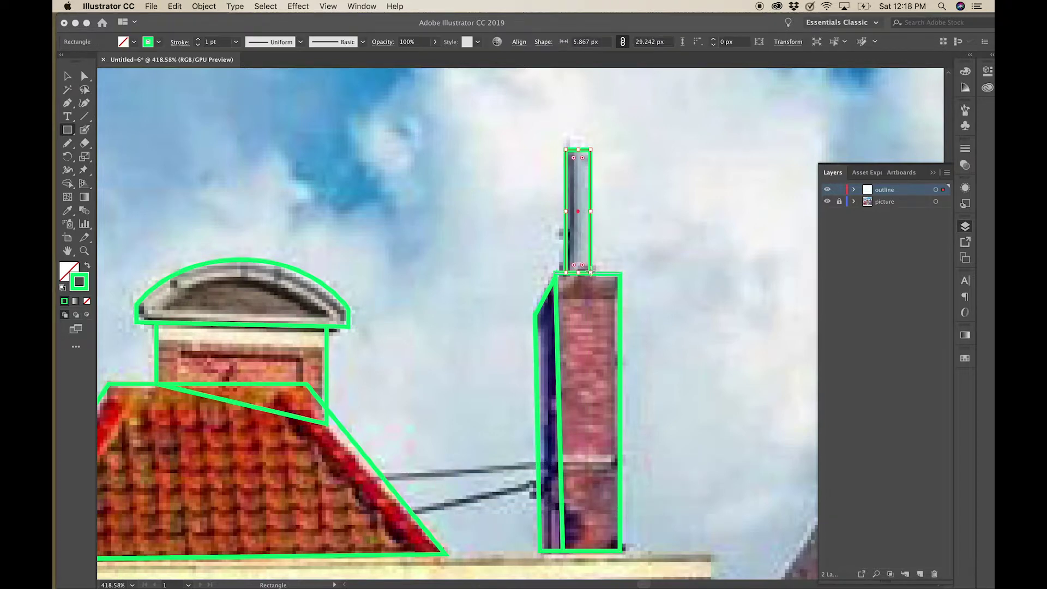
click(67, 76)
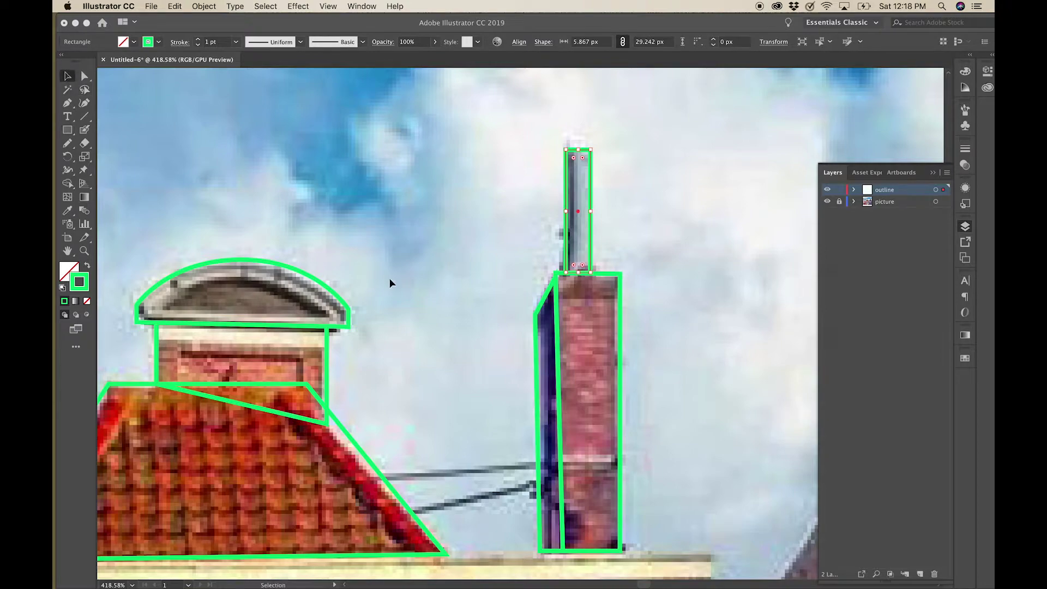
scroll(389, 281, down, 6)
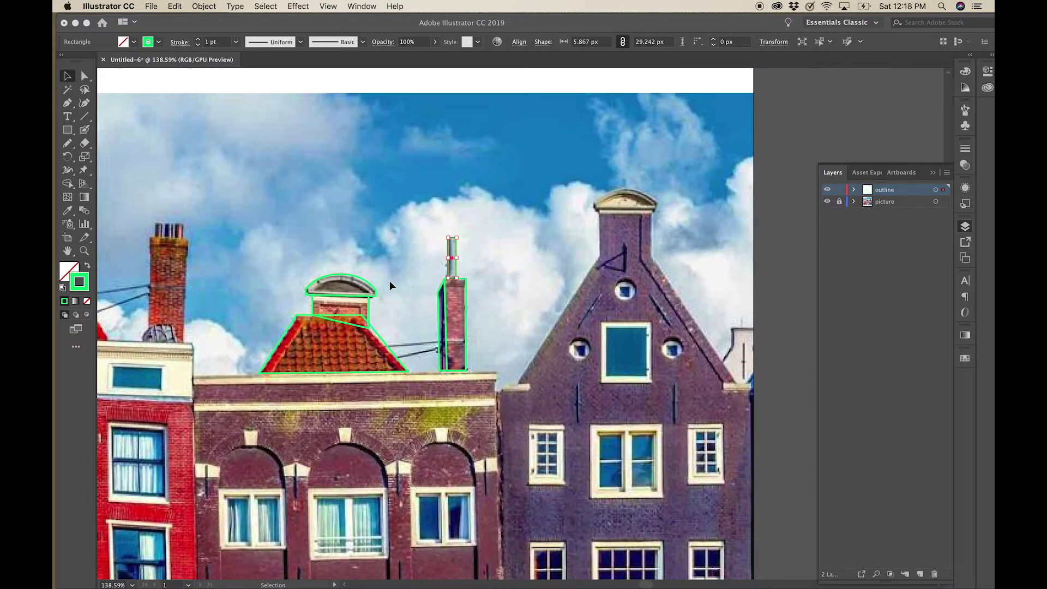
scroll(389, 280, left, 5)
scroll(390, 280, down, 2)
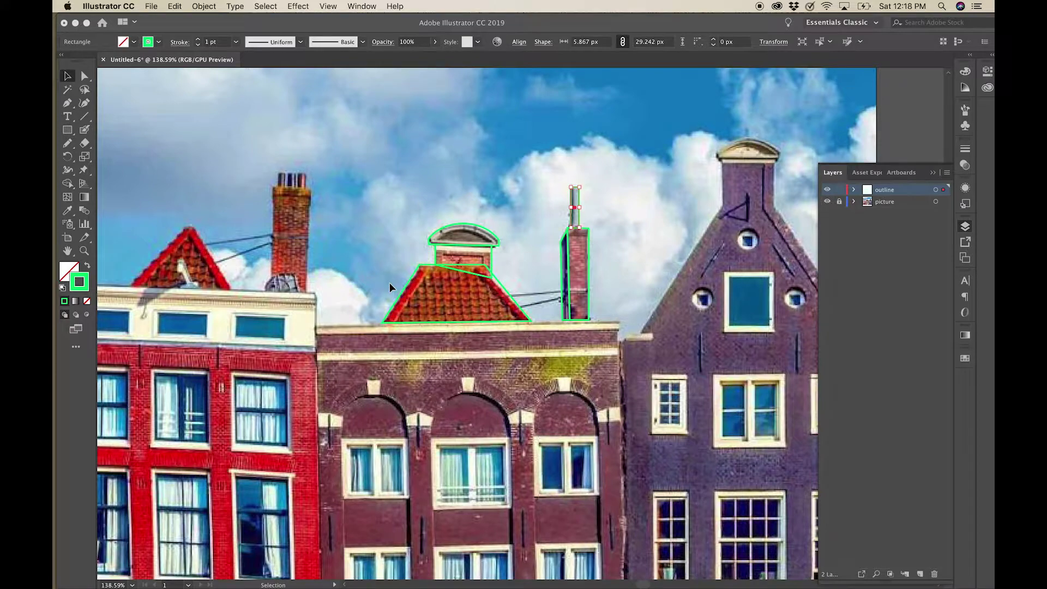
scroll(390, 282, down, 4)
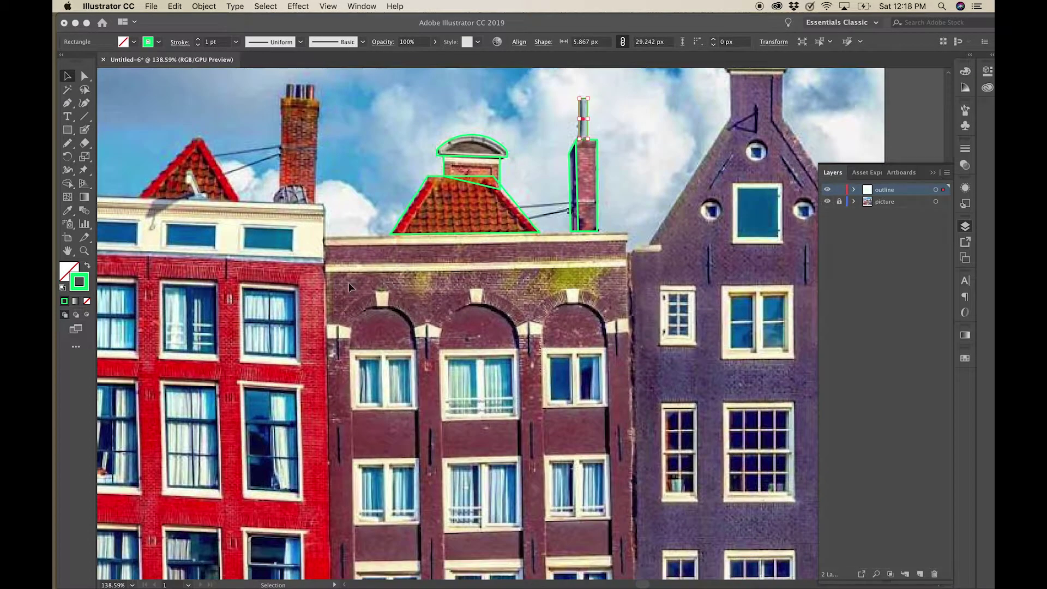
click(165, 101)
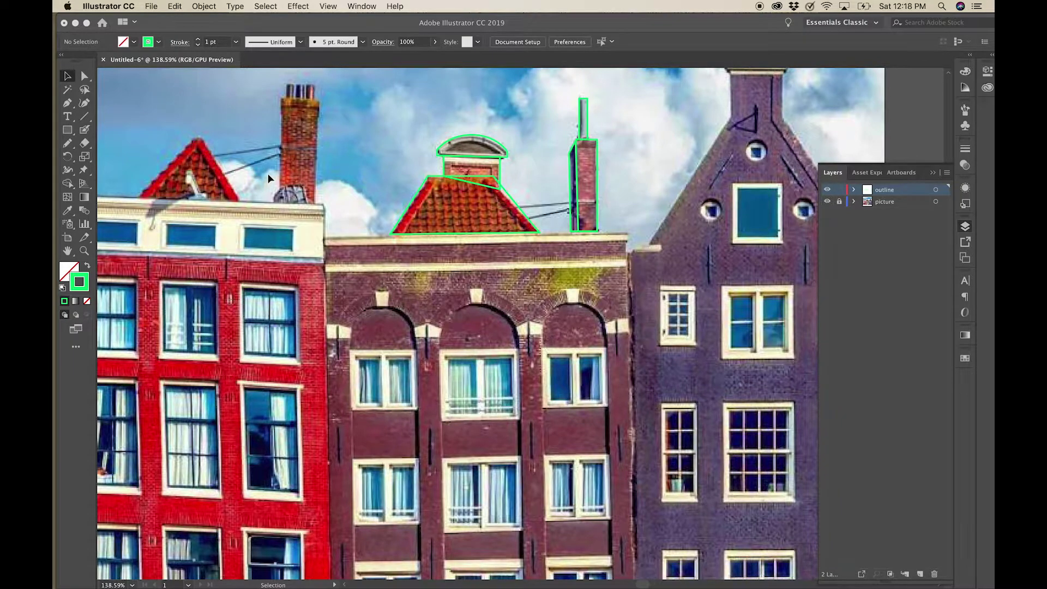
Trace the middle house's main facade as a closed four-sided Pen tool outline from its upper cornice down to the photo's lower edge
scroll(268, 179, down, 1)
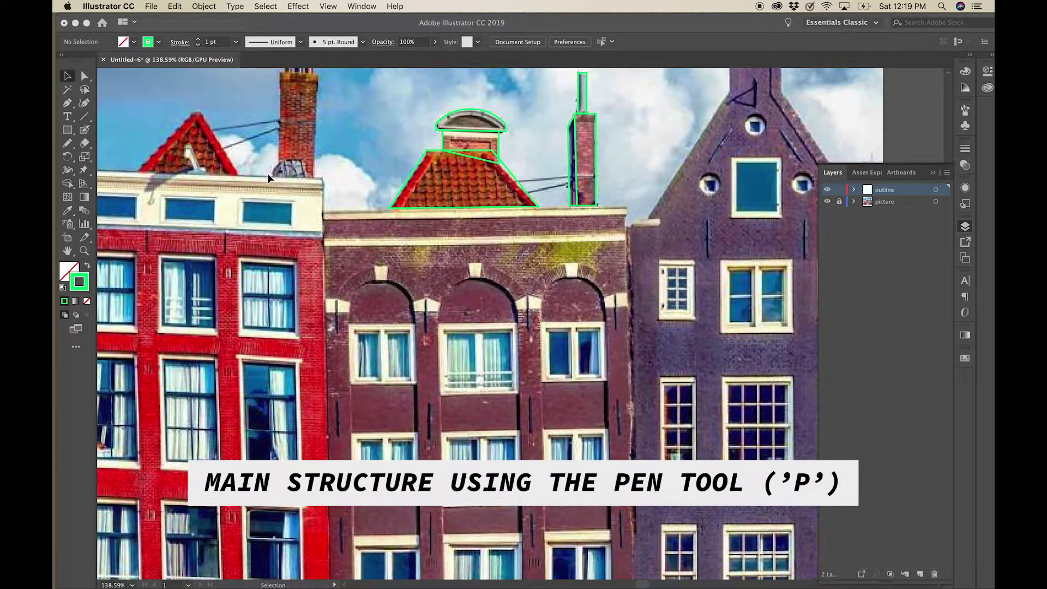
scroll(269, 179, down, 1)
scroll(268, 179, down, 3)
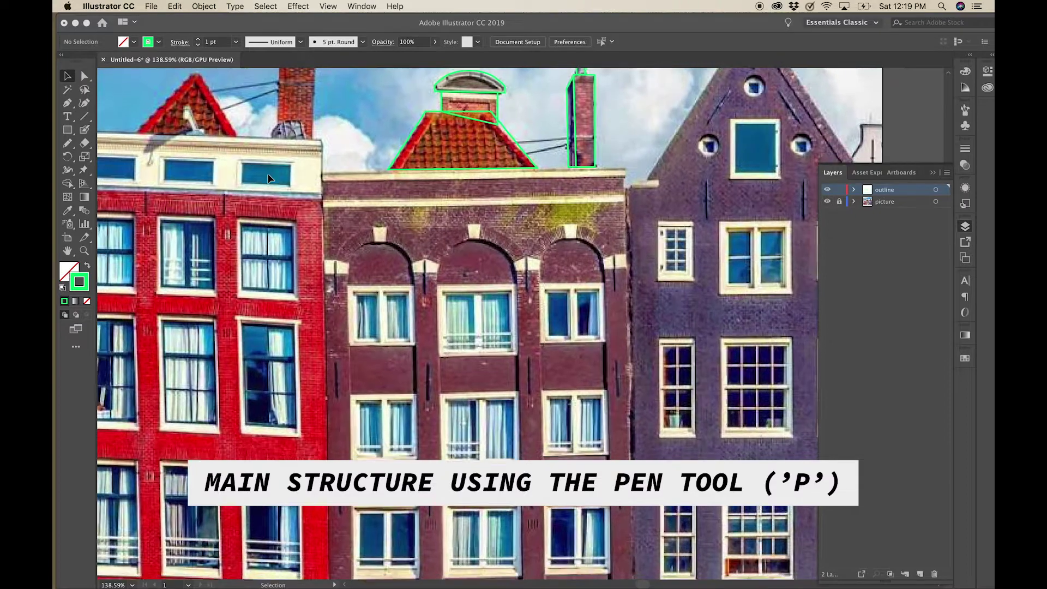
key(p)
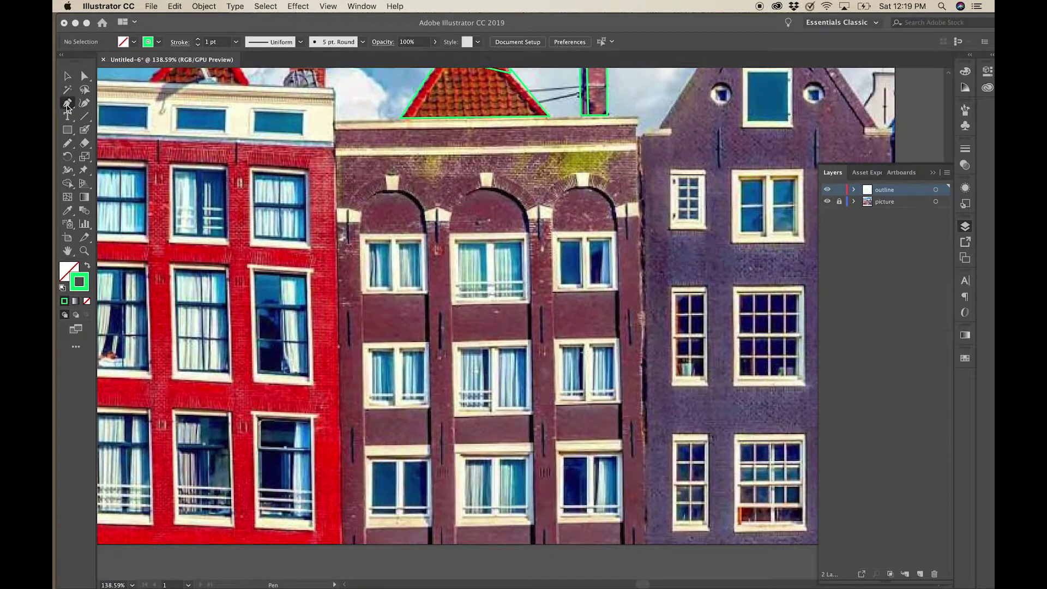
click(334, 119)
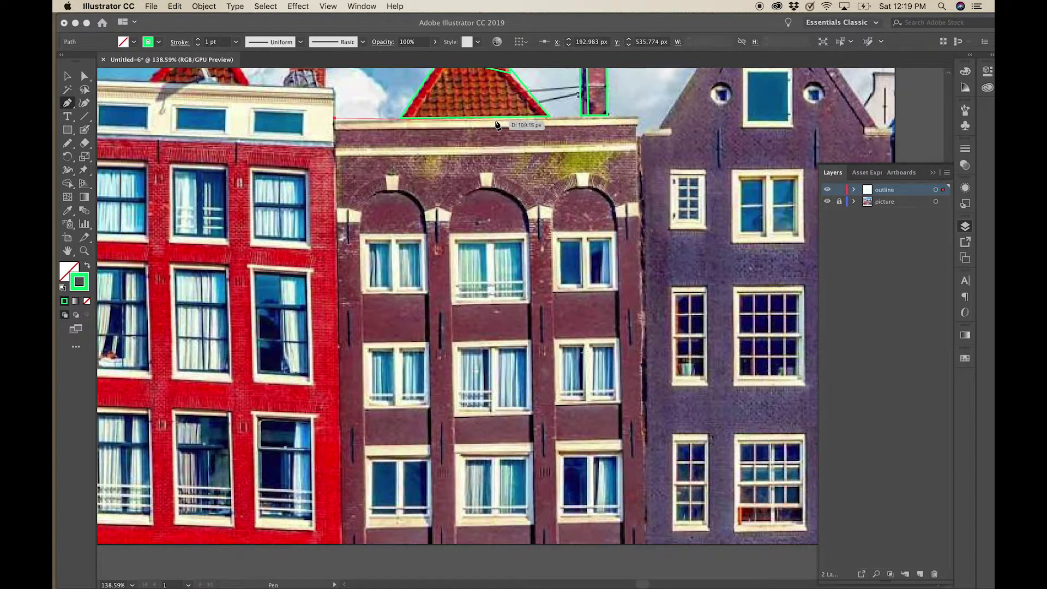
click(638, 116)
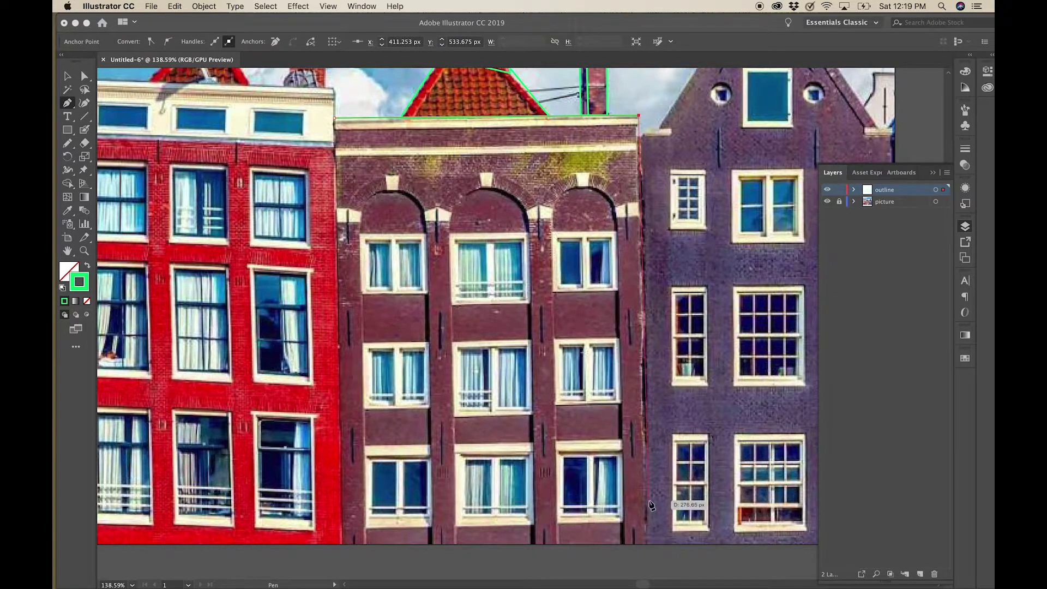
click(648, 544)
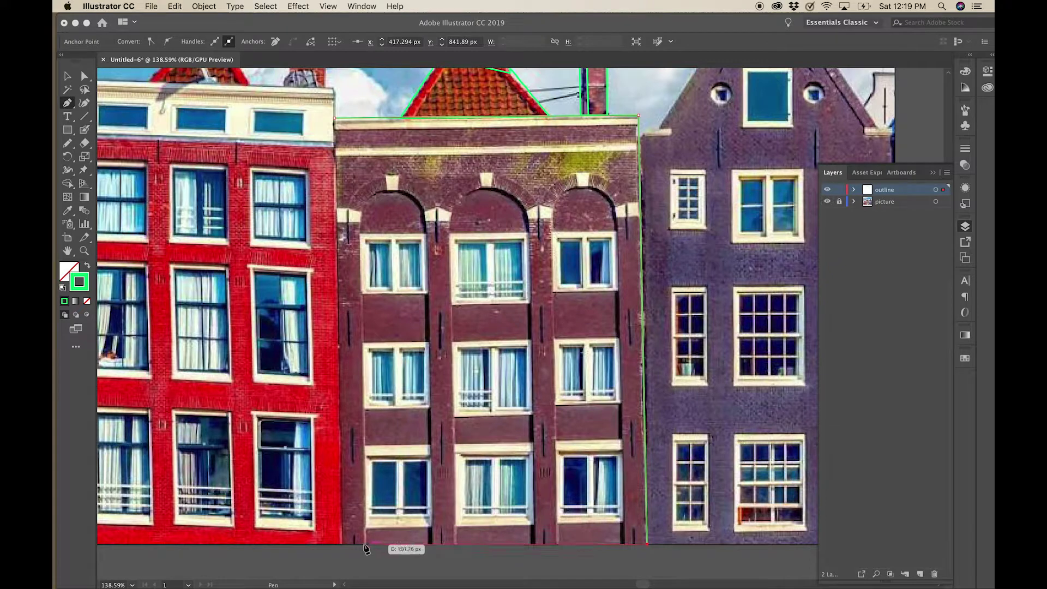
click(342, 544)
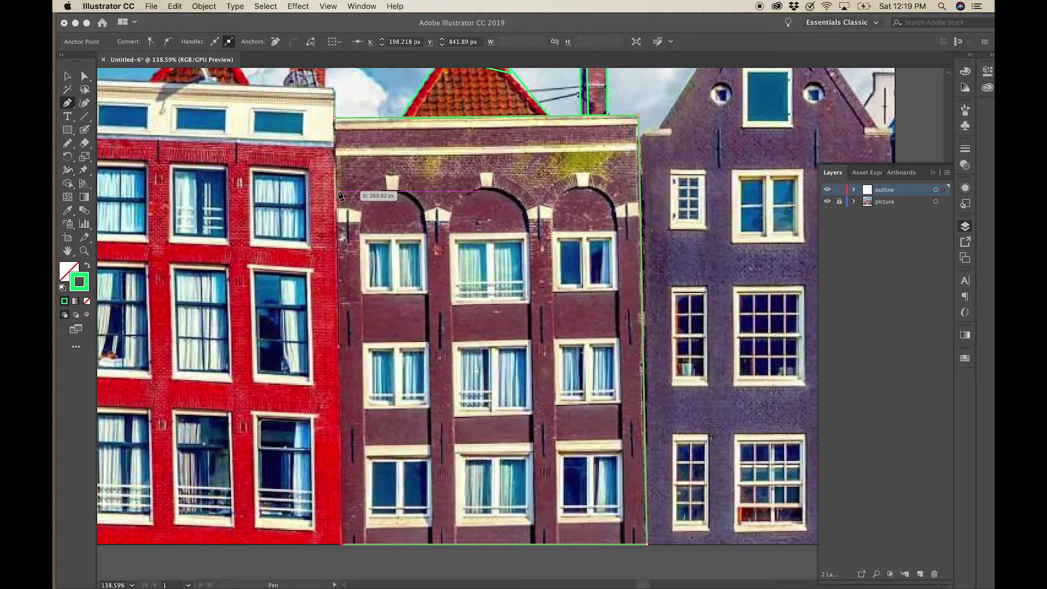
click(335, 120)
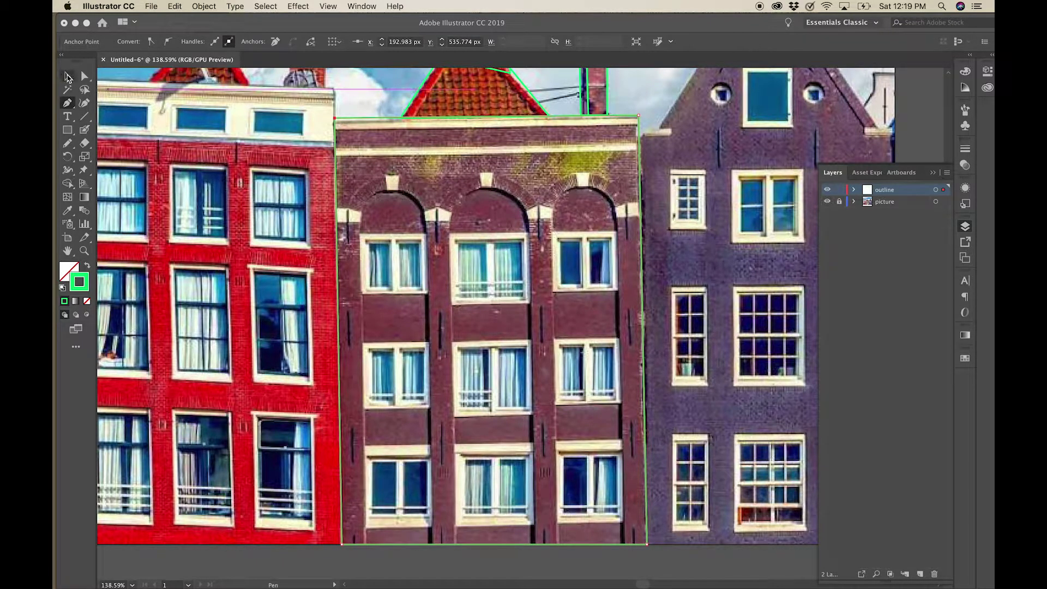
click(67, 77)
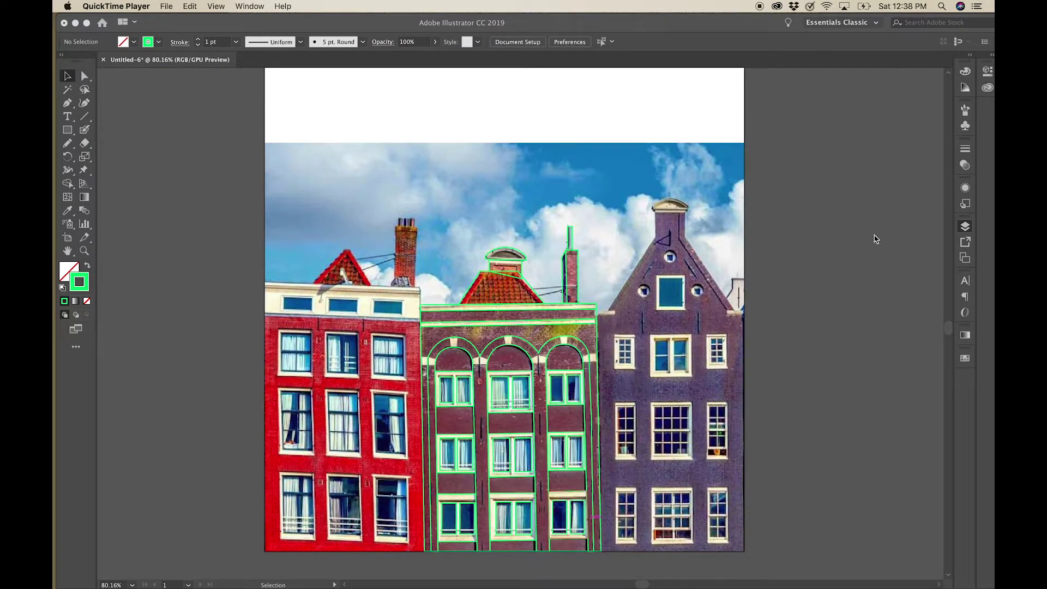
Hide the picture layer to check the middle house's green outlines on their own, and show the photo again
click(965, 227)
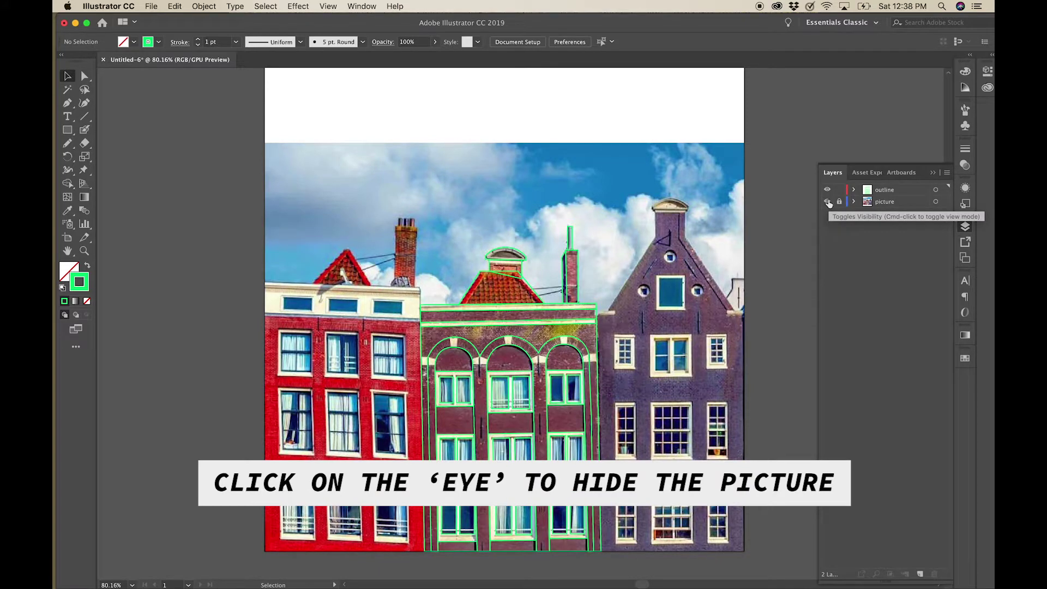
click(886, 203)
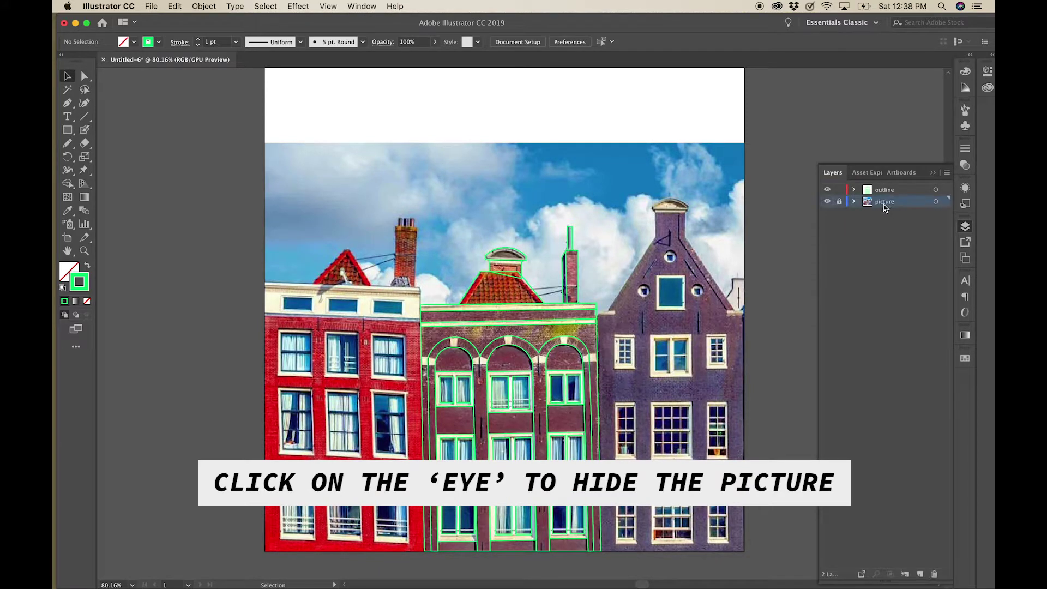
click(827, 203)
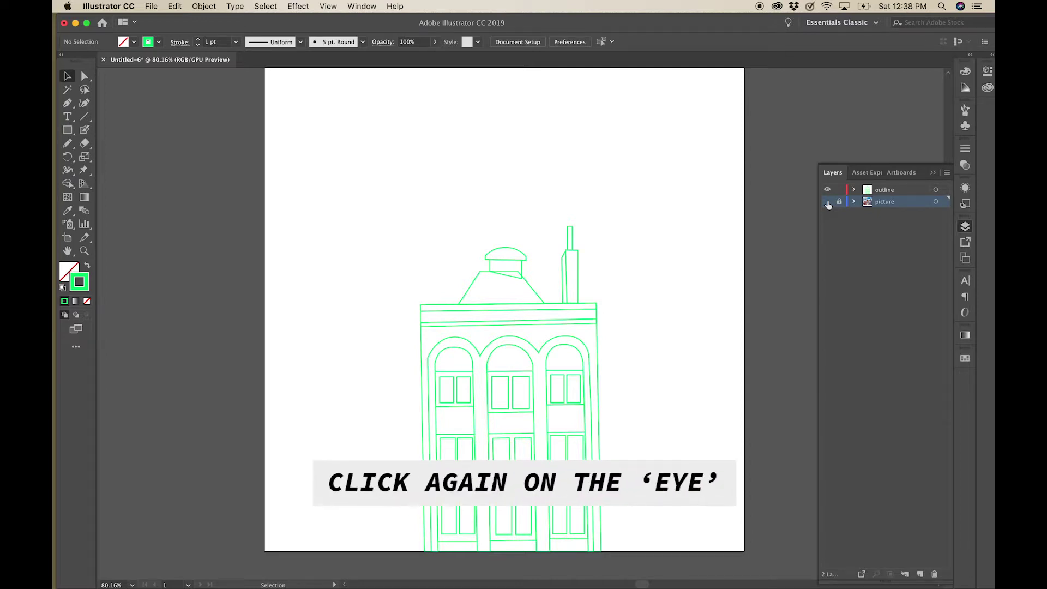
click(827, 202)
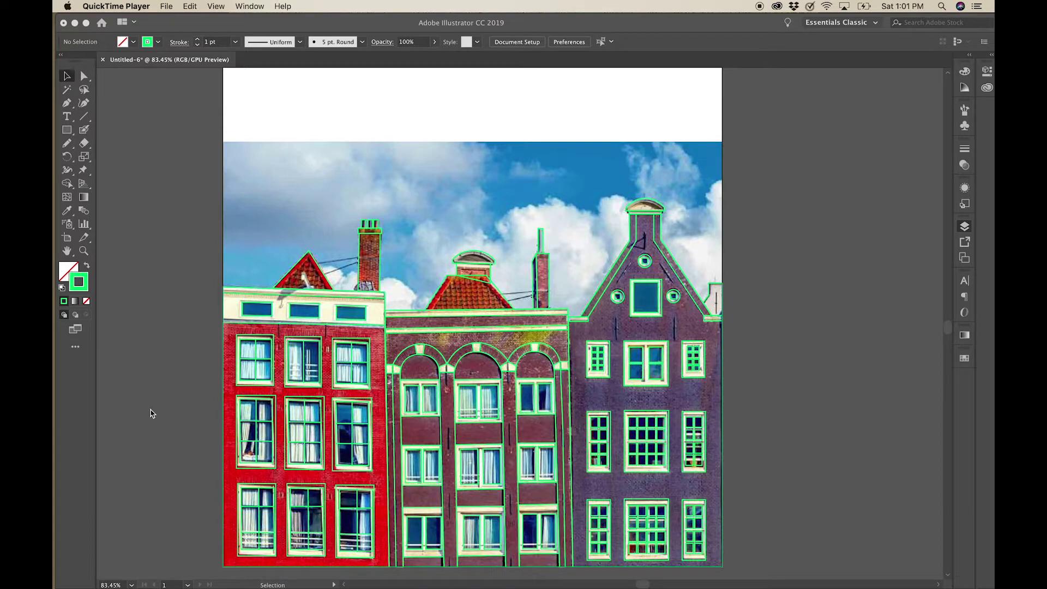
Hide the picture layer so only the outlines of all three houses show
click(963, 227)
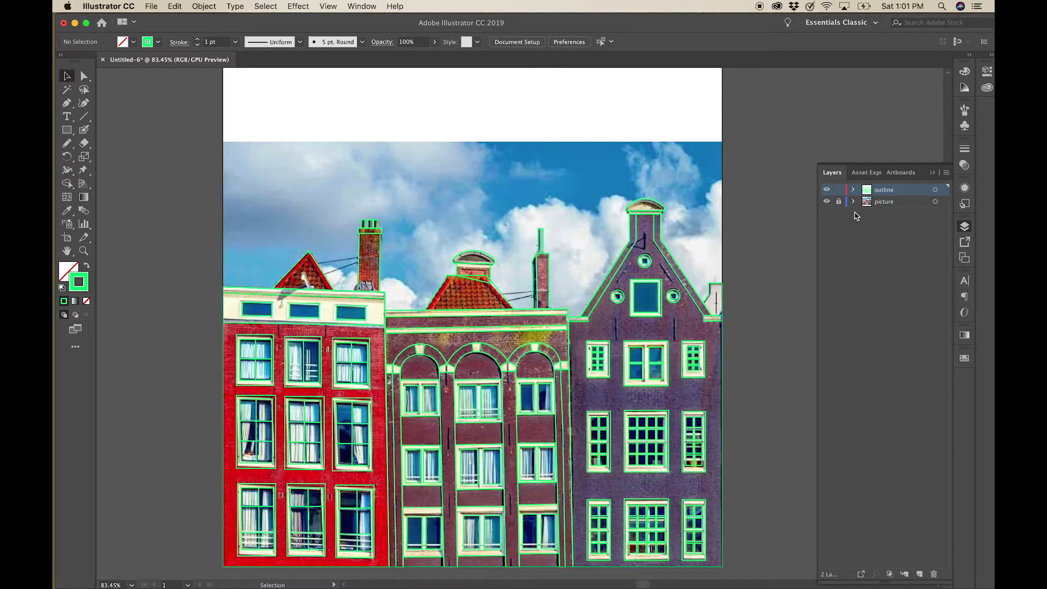
click(827, 202)
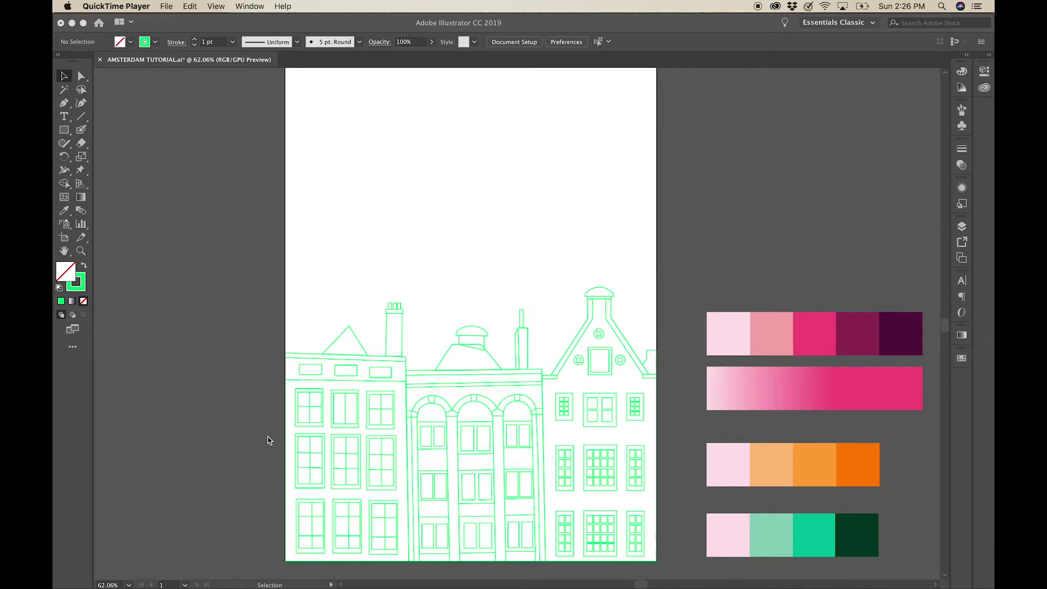
Turn the left house's facade outline into a fill without a stroke and colour it with the palette's bright pink using the Eyedropper
click(285, 436)
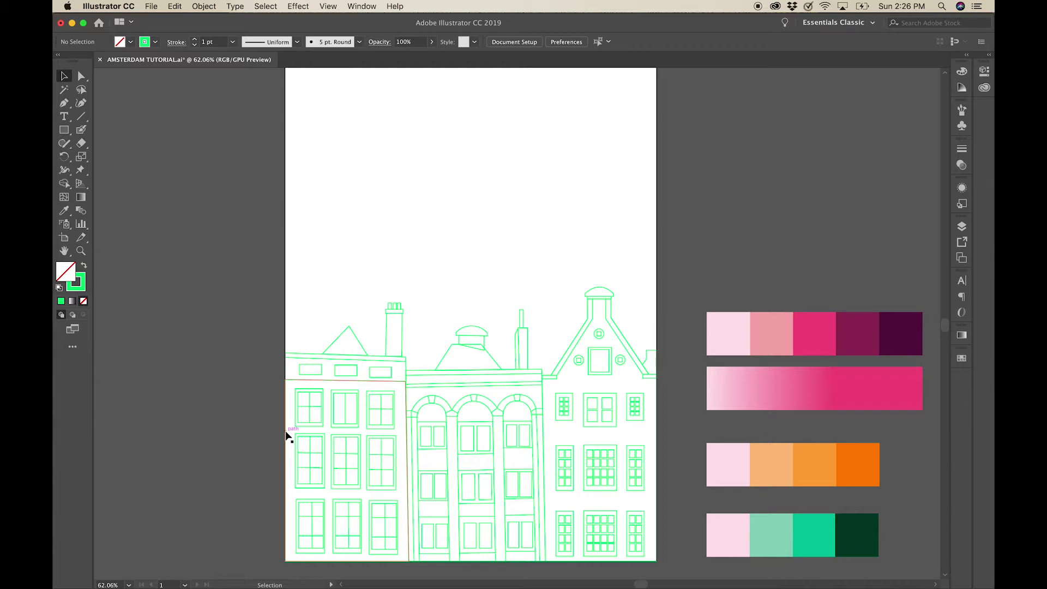
click(85, 267)
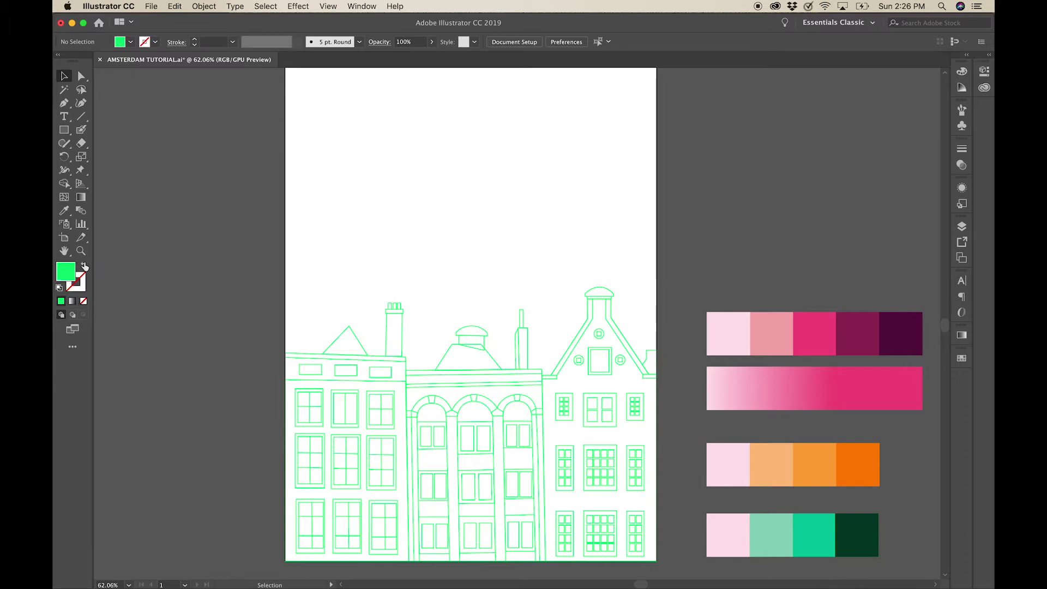
click(286, 467)
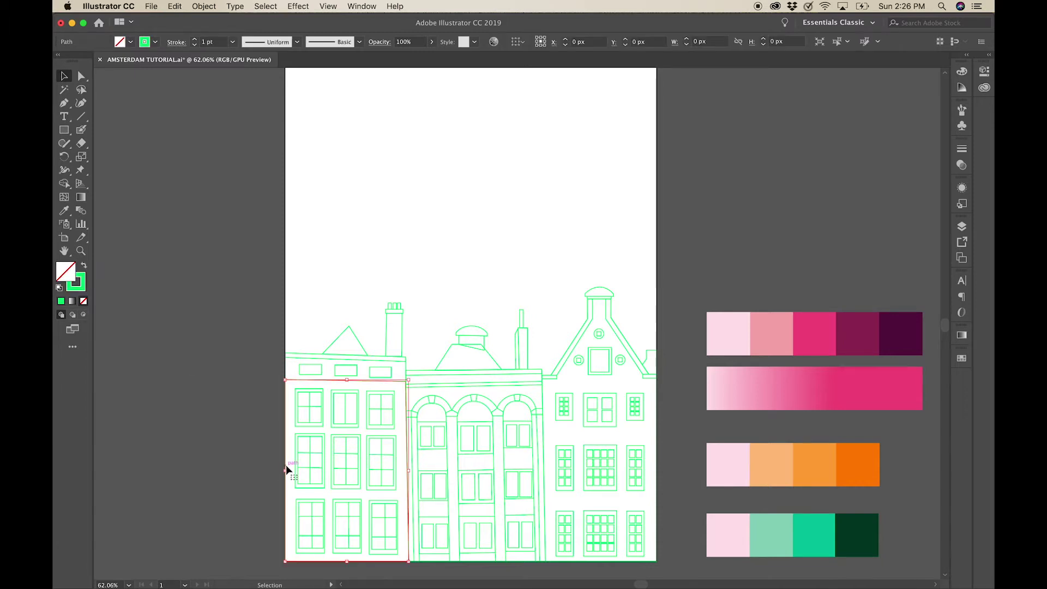
click(84, 266)
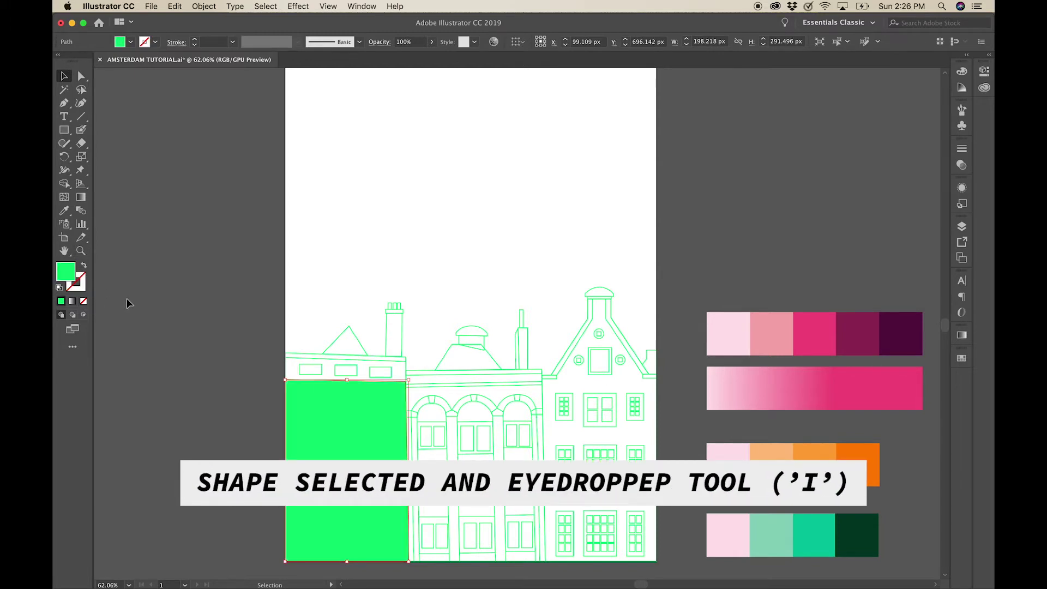
key(i)
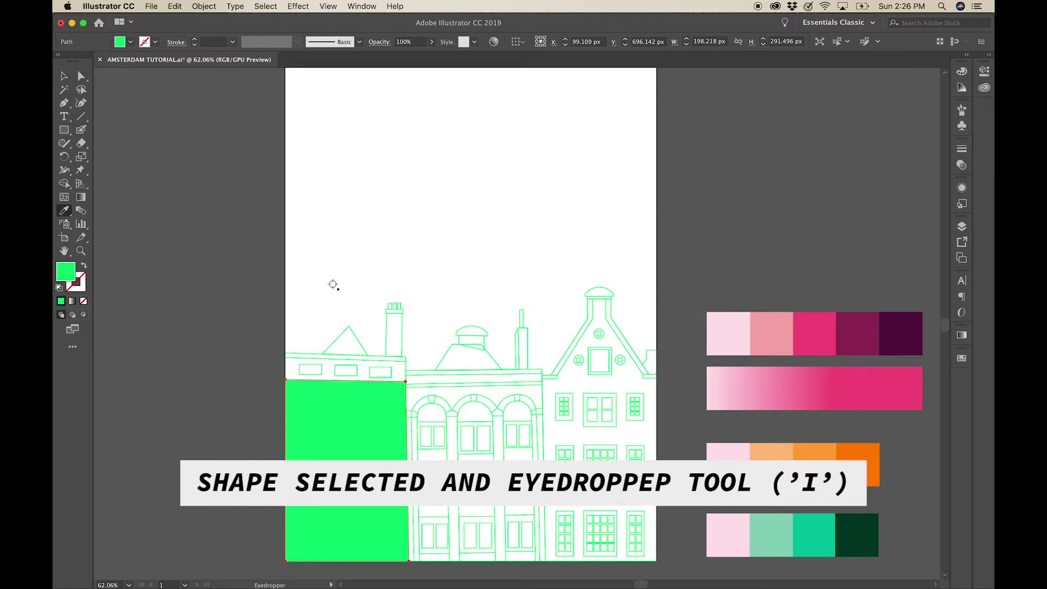
click(815, 336)
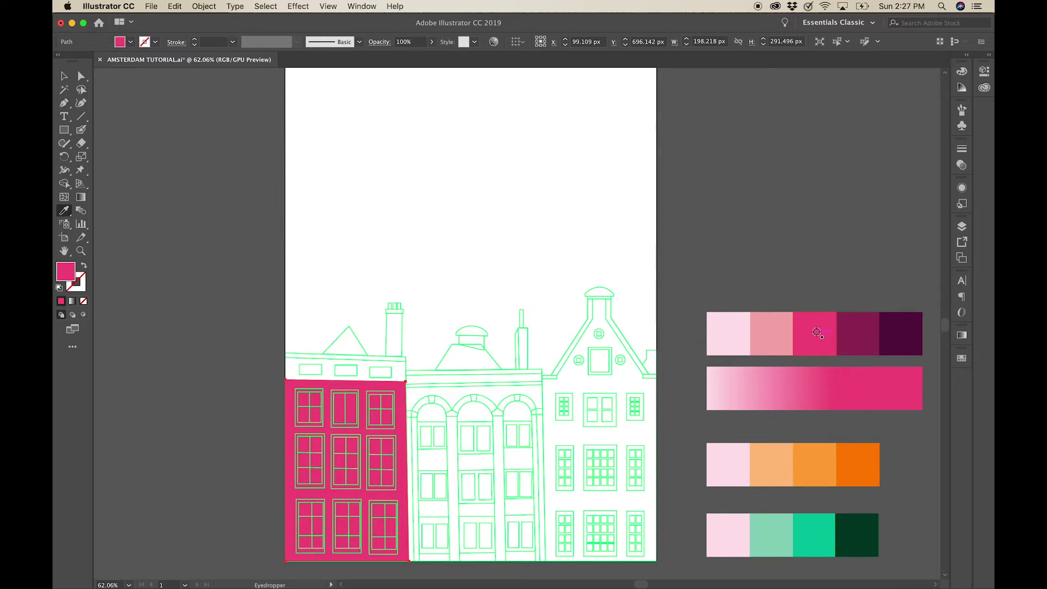
click(64, 76)
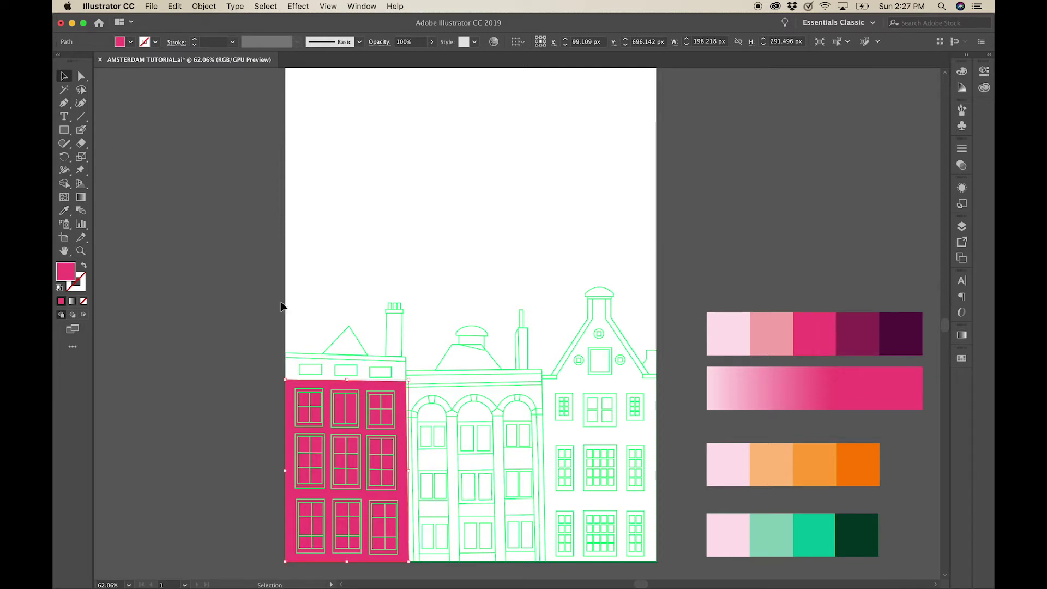
click(307, 376)
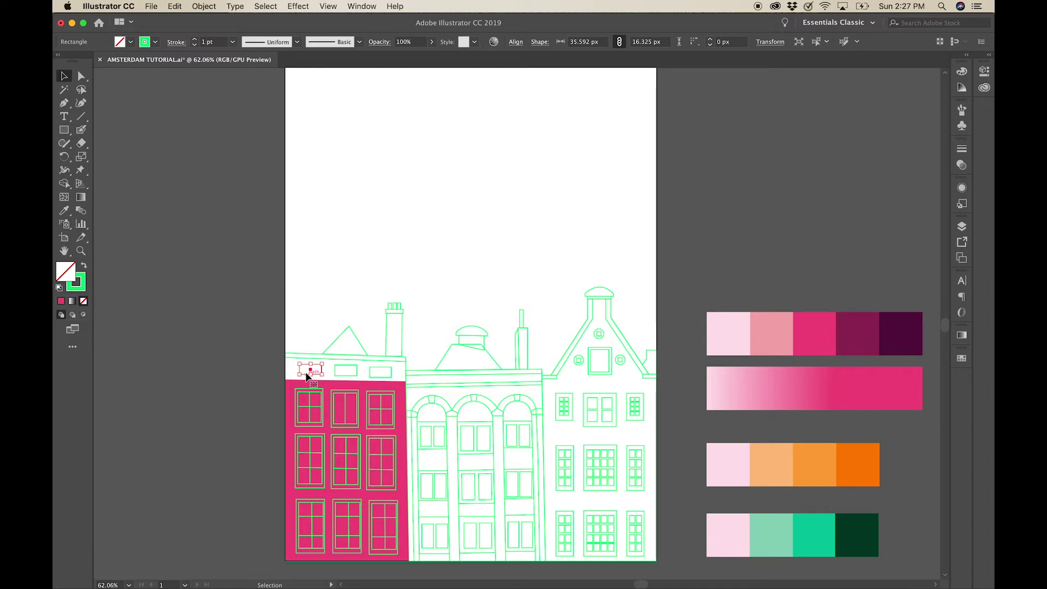
click(545, 560)
key(ctrl+super+Escape)
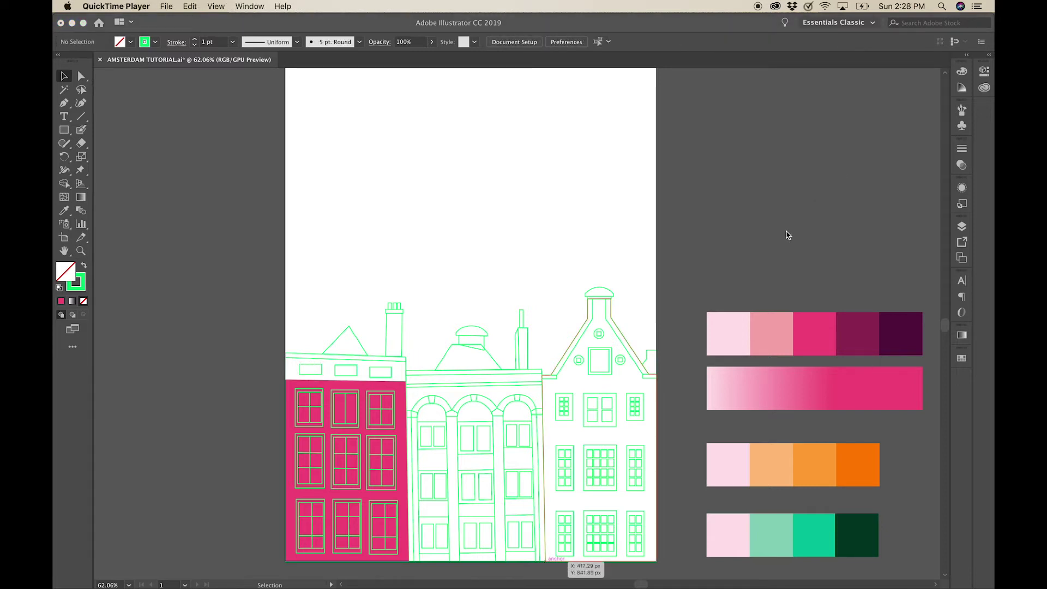
Examine the fully coloured version of the three houses on the neighbouring artboard beside the colour palettes
scroll(787, 235, right, 10)
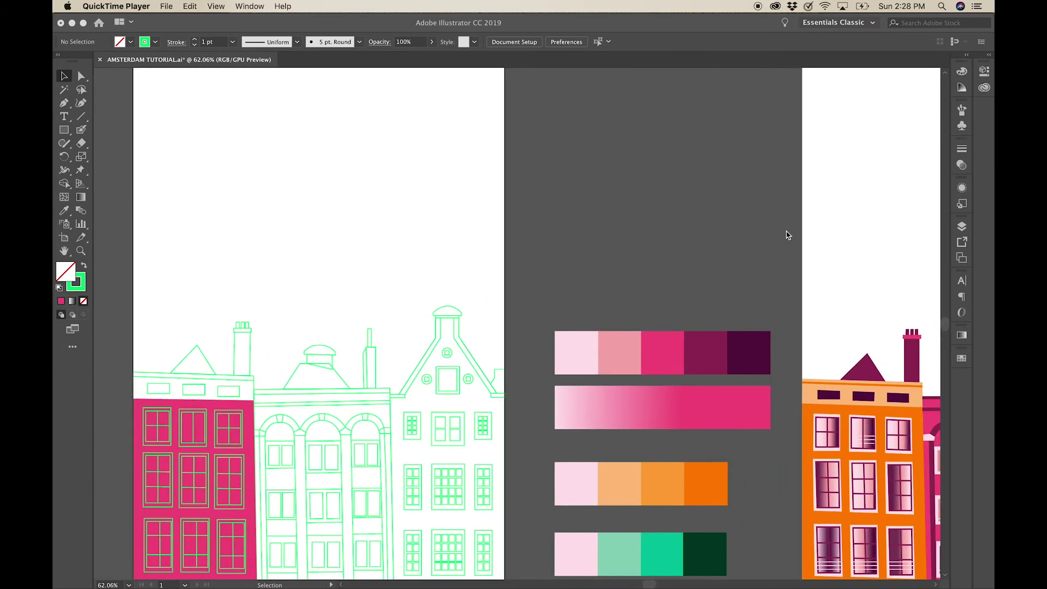
scroll(787, 235, right, 4)
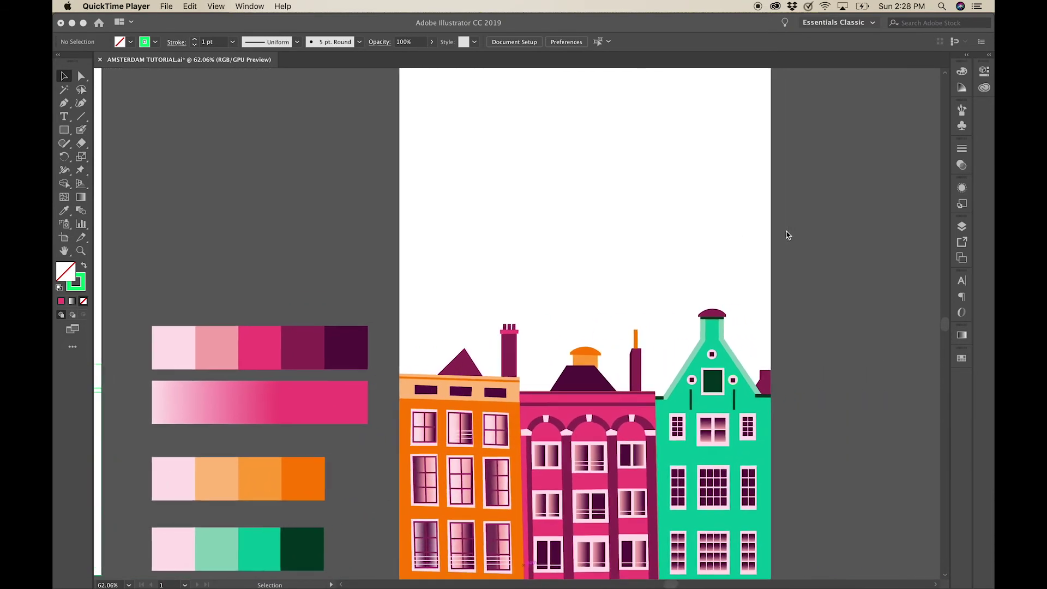
scroll(787, 236, right, 1)
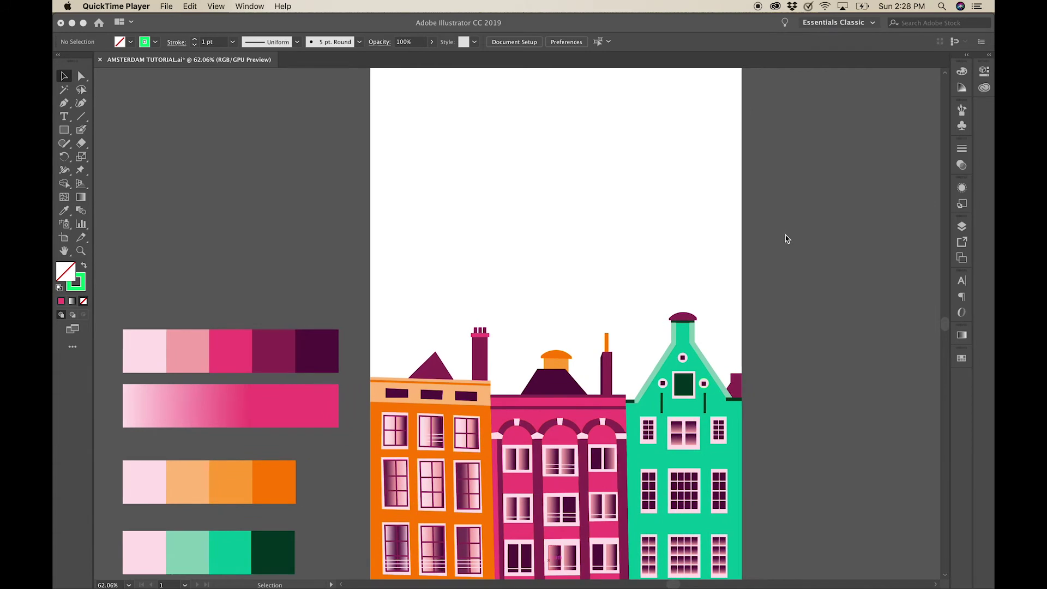
scroll(760, 236, left, 3)
scroll(776, 234, right, 2)
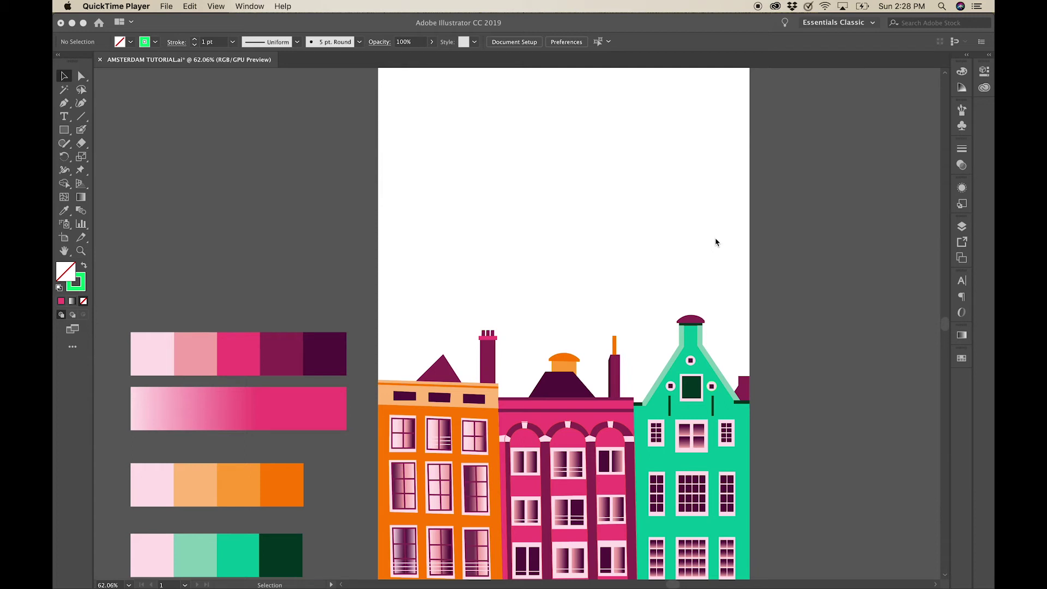
Make the hidden BACKG, CLOUDS and TITLE layers visible around the coloured houses, leaving the picture layer hidden
click(963, 229)
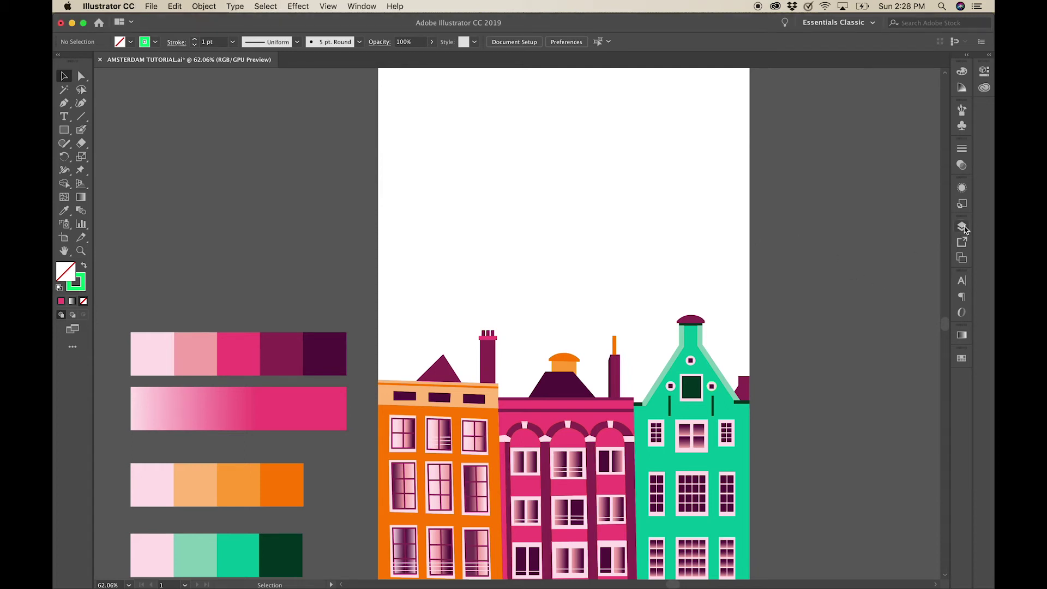
click(963, 228)
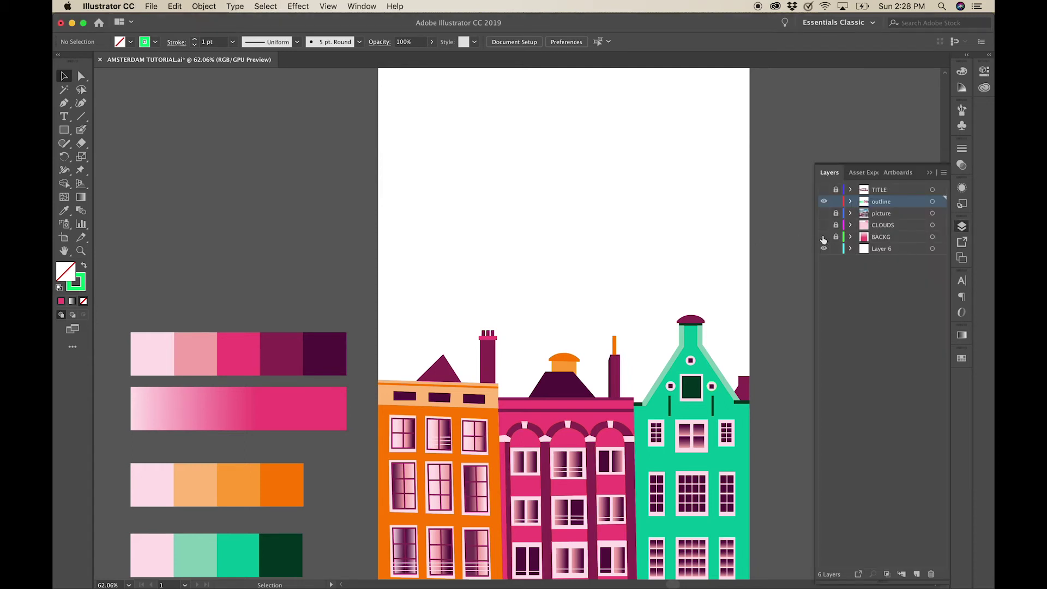
click(824, 237)
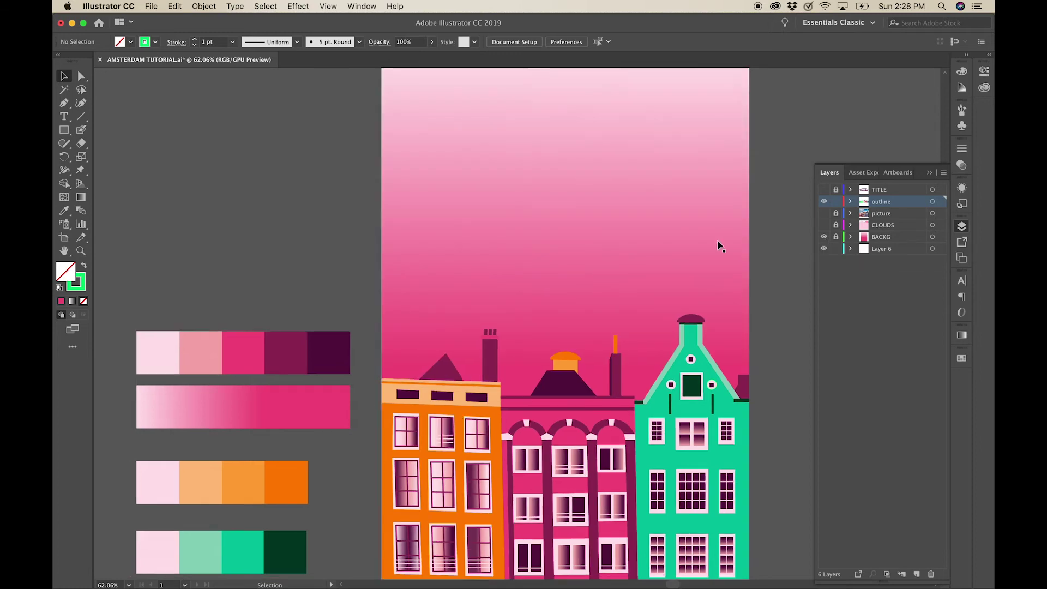
scroll(718, 243, down, 2)
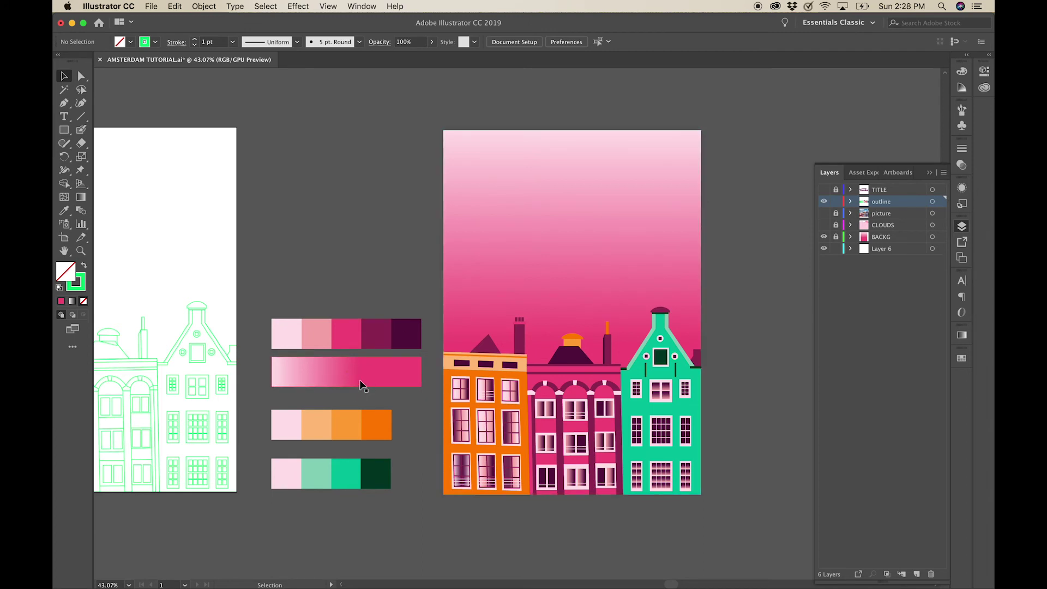
click(824, 225)
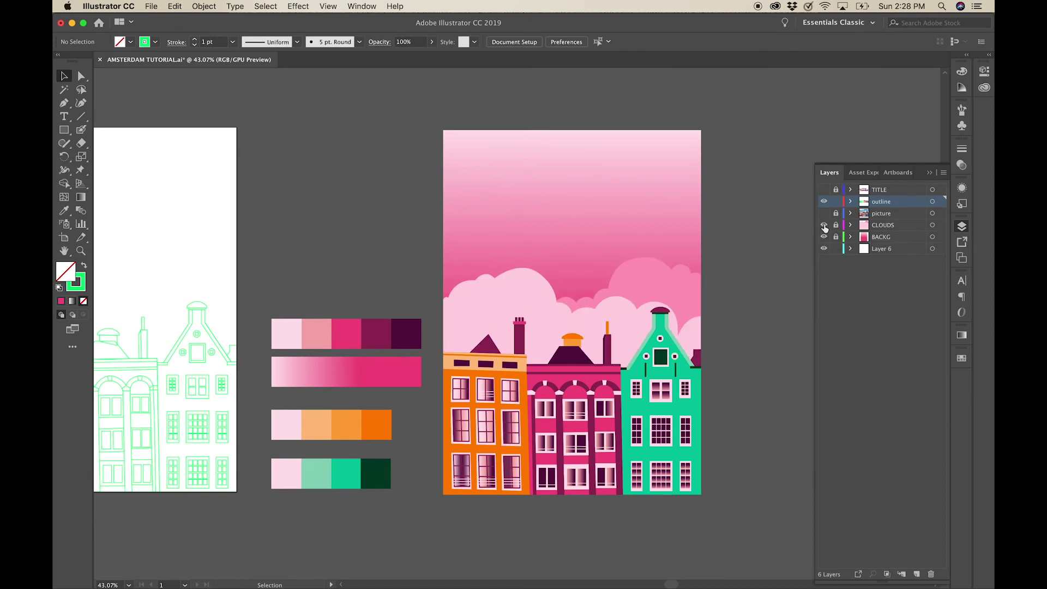
click(824, 190)
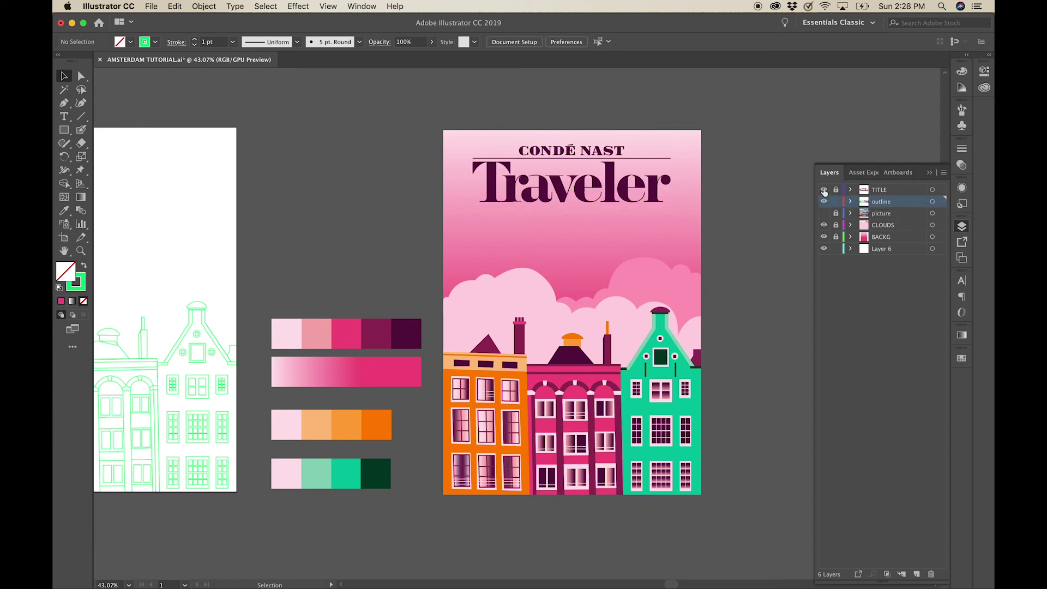